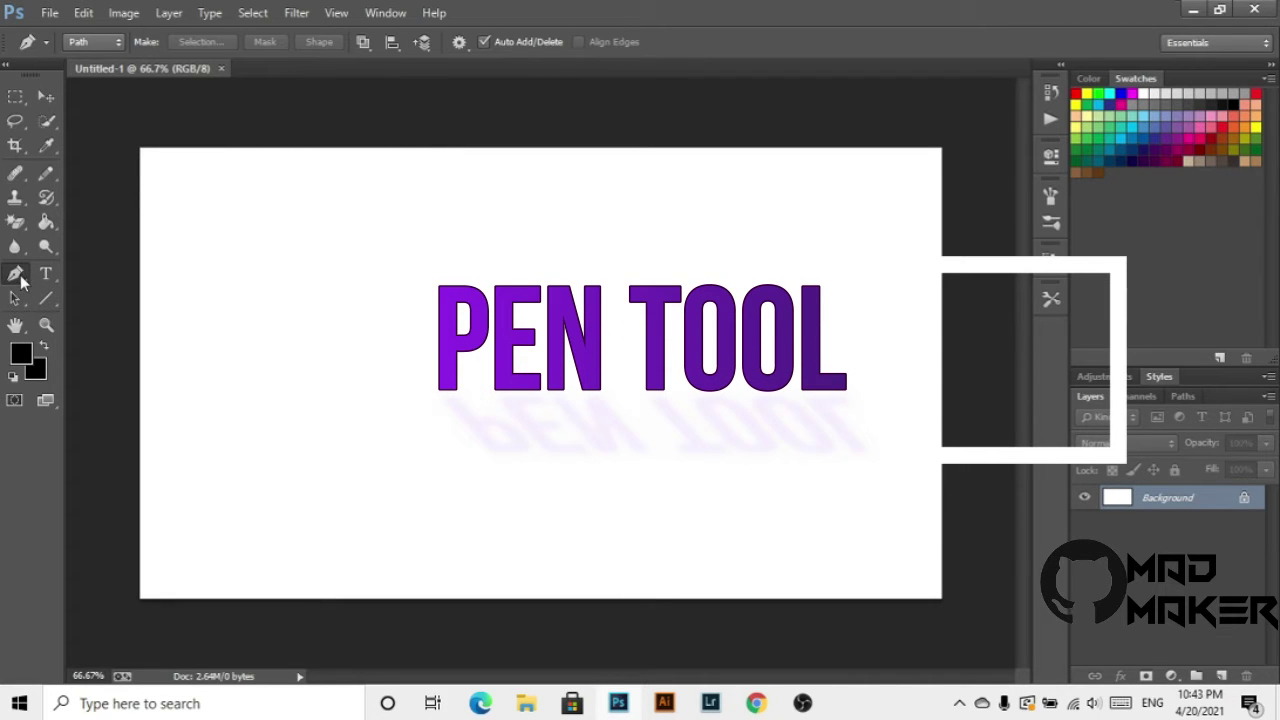
- Draw a straight, nearly horizontal path with the Pen tool, starting from the canvas's left part and running past its centre
{"action": "right_click", "coordinate": [19, 276]}
{"action": "left_click", "coordinate": [84, 281]}
{"action": "left_click", "coordinate": [287, 388]}
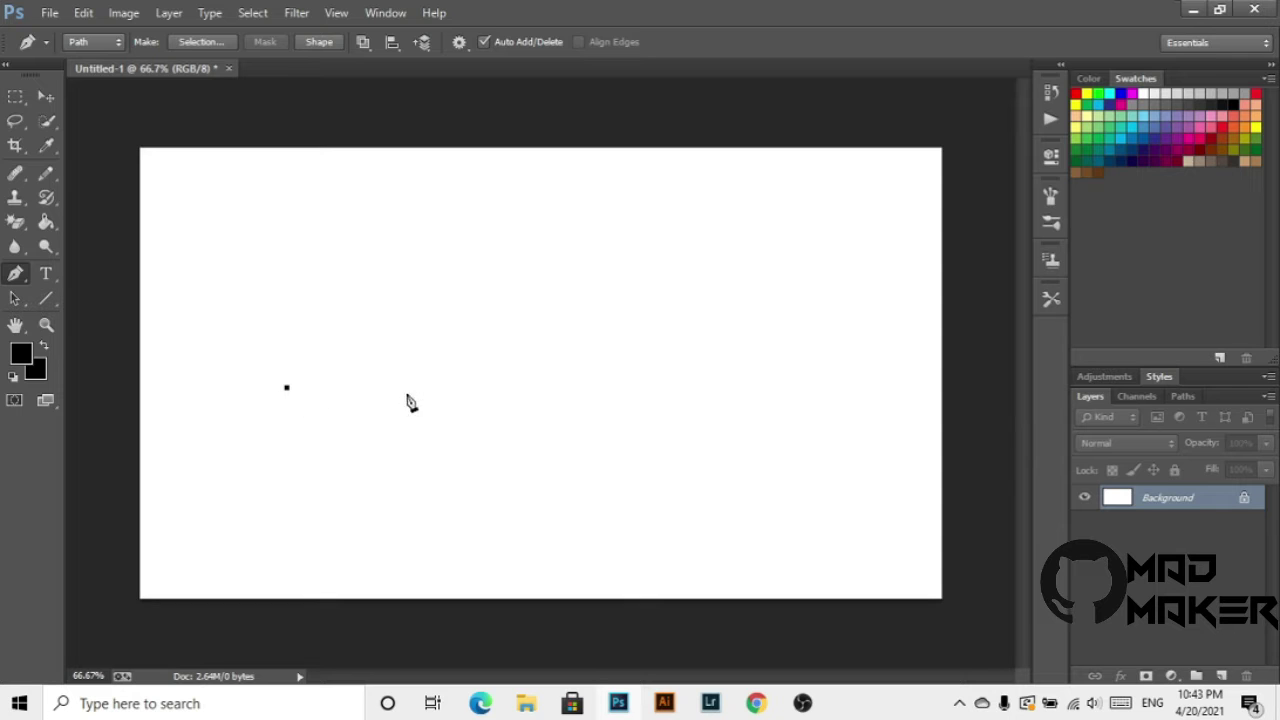
{"action": "left_click", "coordinate": [610, 394]}
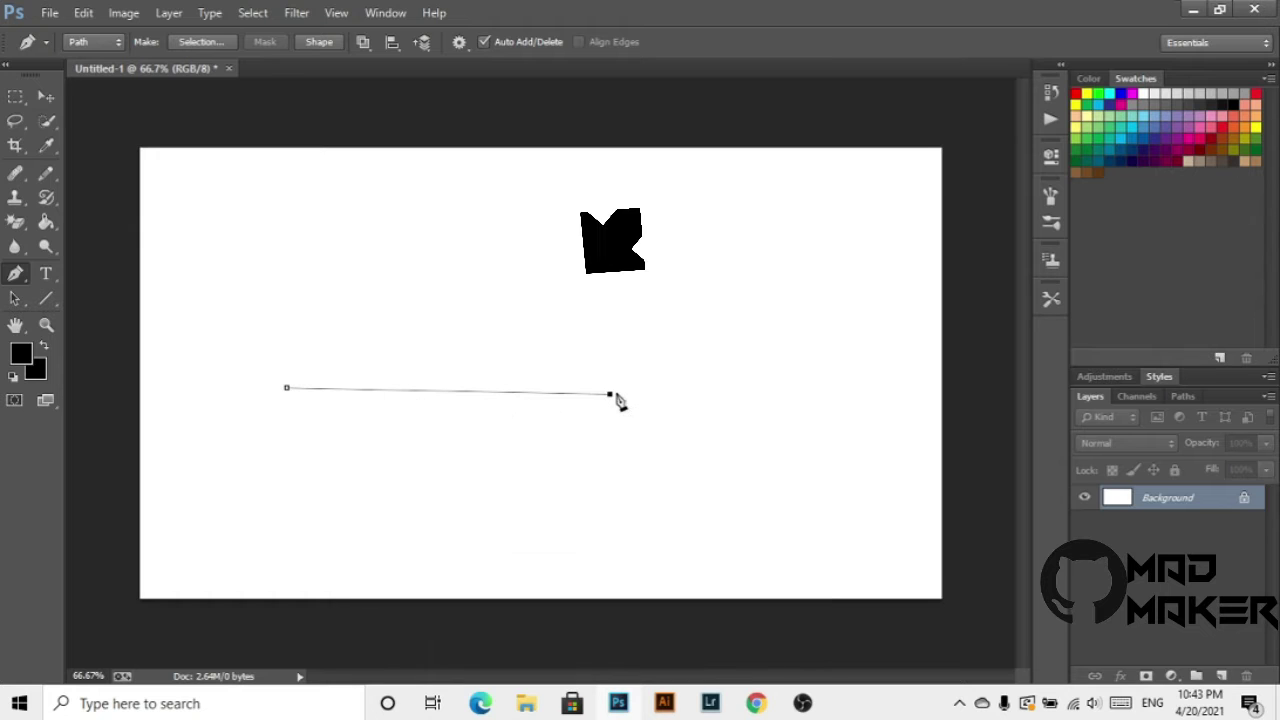
{"action": "left_click", "coordinate": [830, 400]}
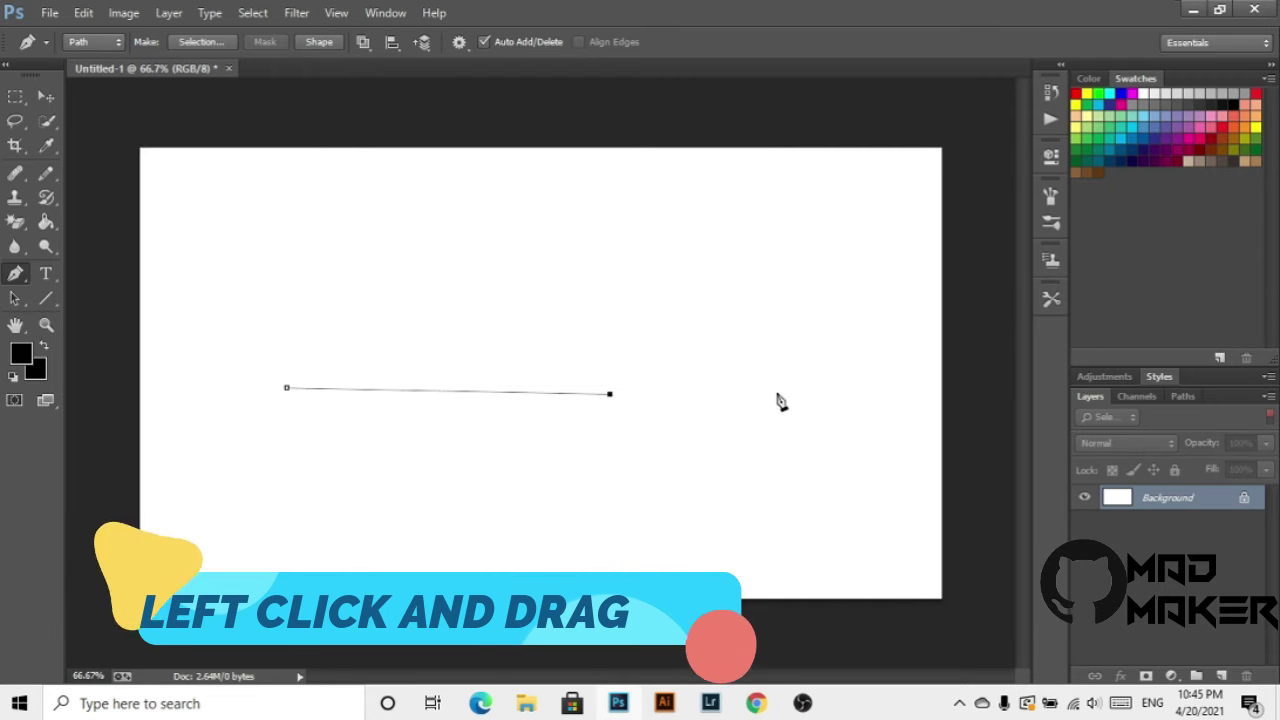
- Continue the straight path with curved segments through the right part and upper left of the canvas, back to its starting anchor point
{"action": "left_click_drag", "start_coordinate": [777, 393], "coordinate": [834, 258]}
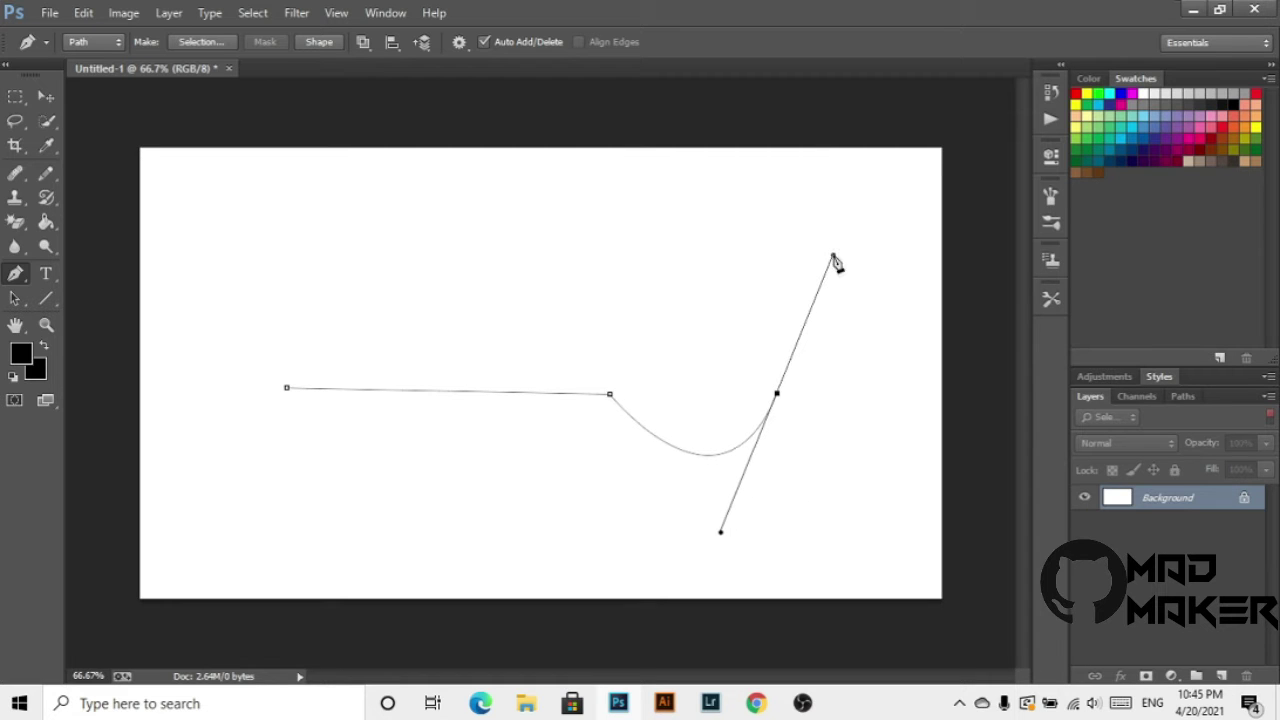
{"action": "left_click_drag", "start_coordinate": [342, 208], "coordinate": [308, 316]}
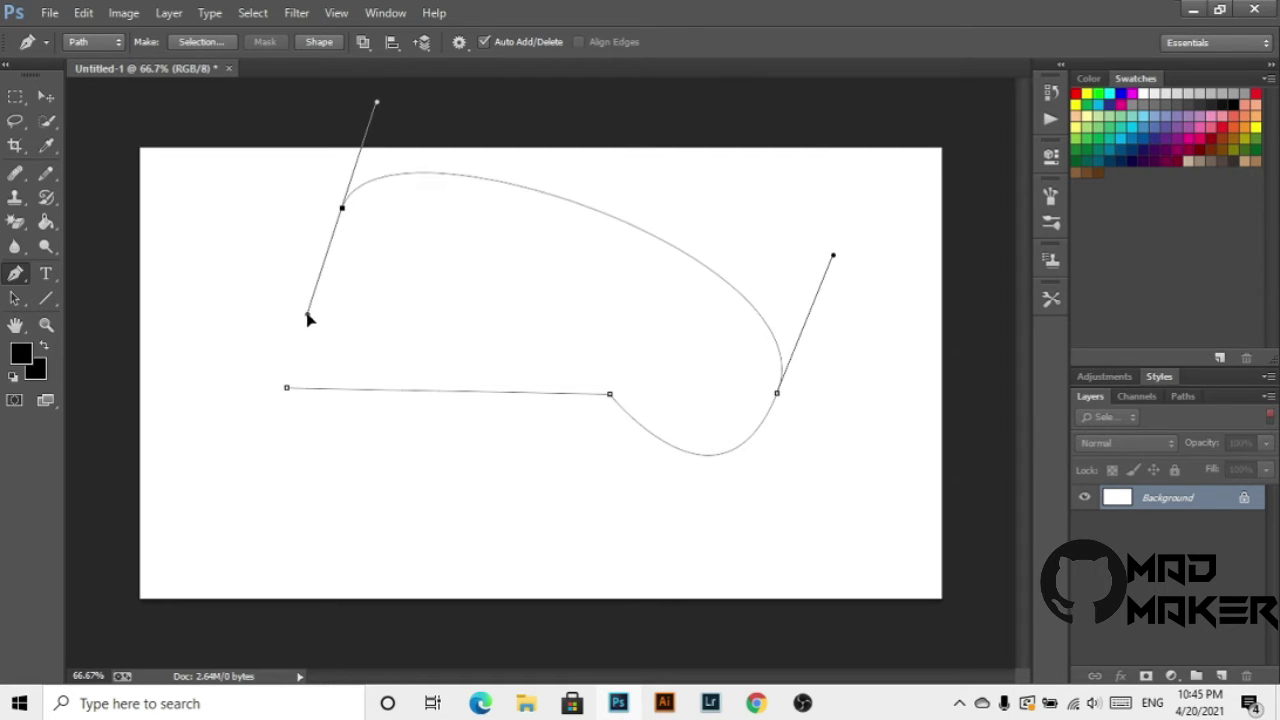
{"action": "left_click_drag", "start_coordinate": [287, 395], "coordinate": [394, 434]}
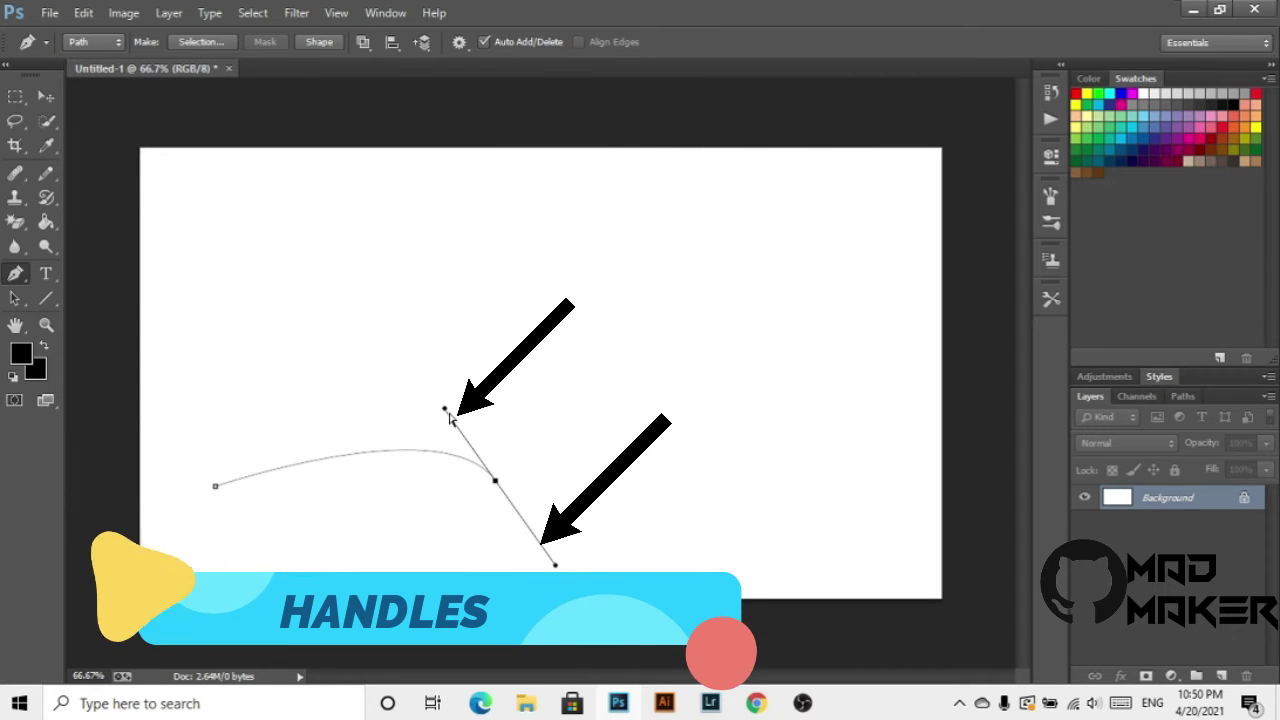
- Reshape the arched path by moving its direction handles, and extend it with an anchor point near the canvas's right edge
{"action": "left_click_drag", "start_coordinate": [444, 410], "coordinate": [452, 359]}
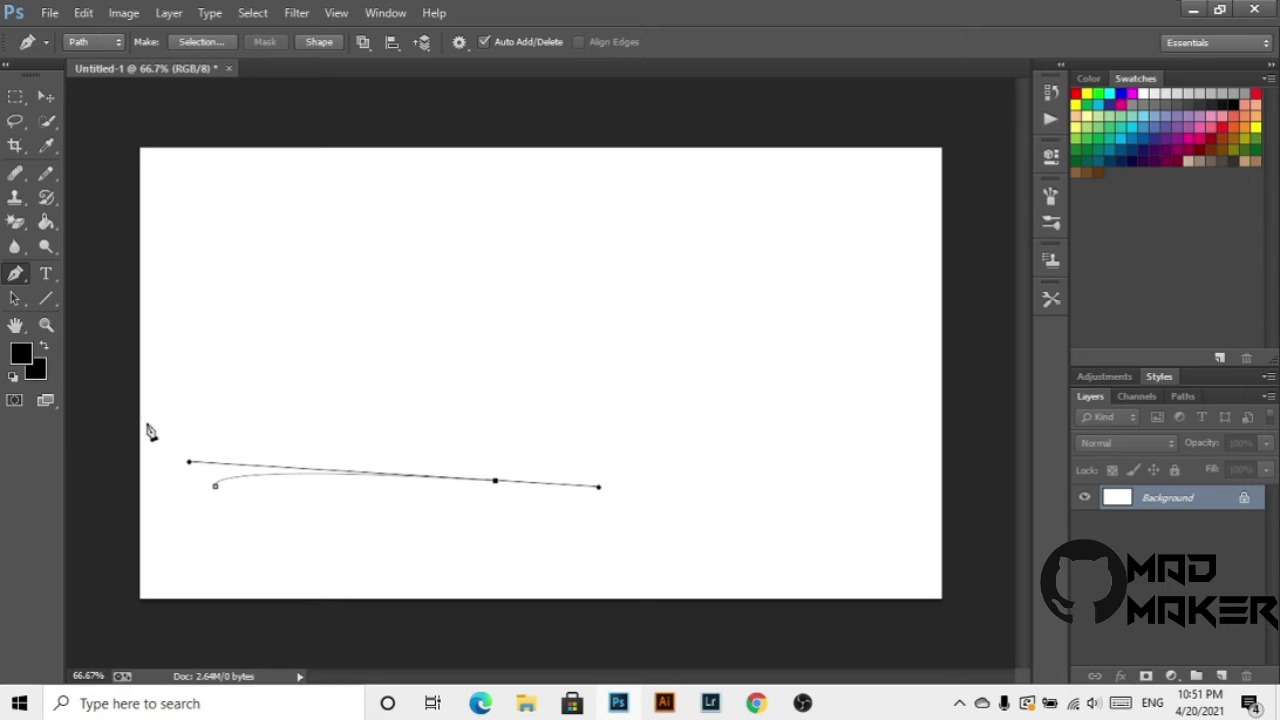
{"action": "left_click_drag", "start_coordinate": [190, 464], "coordinate": [347, 302]}
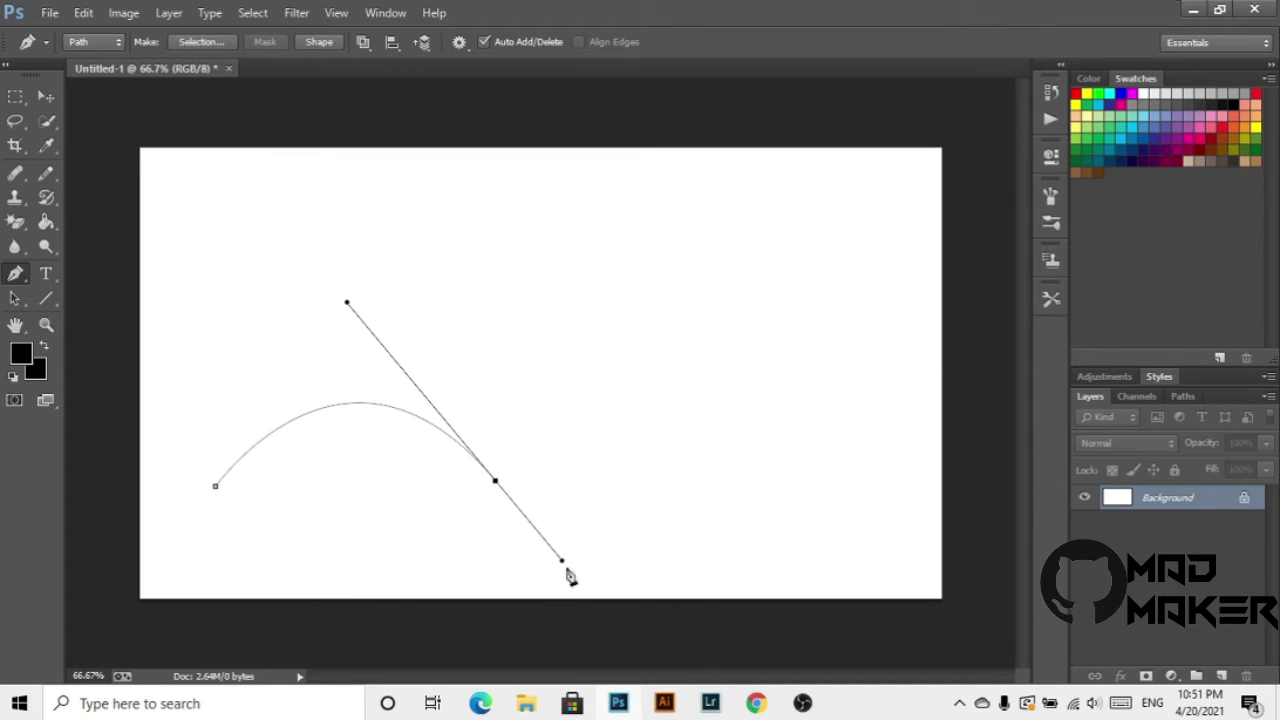
{"action": "left_click", "coordinate": [848, 473]}
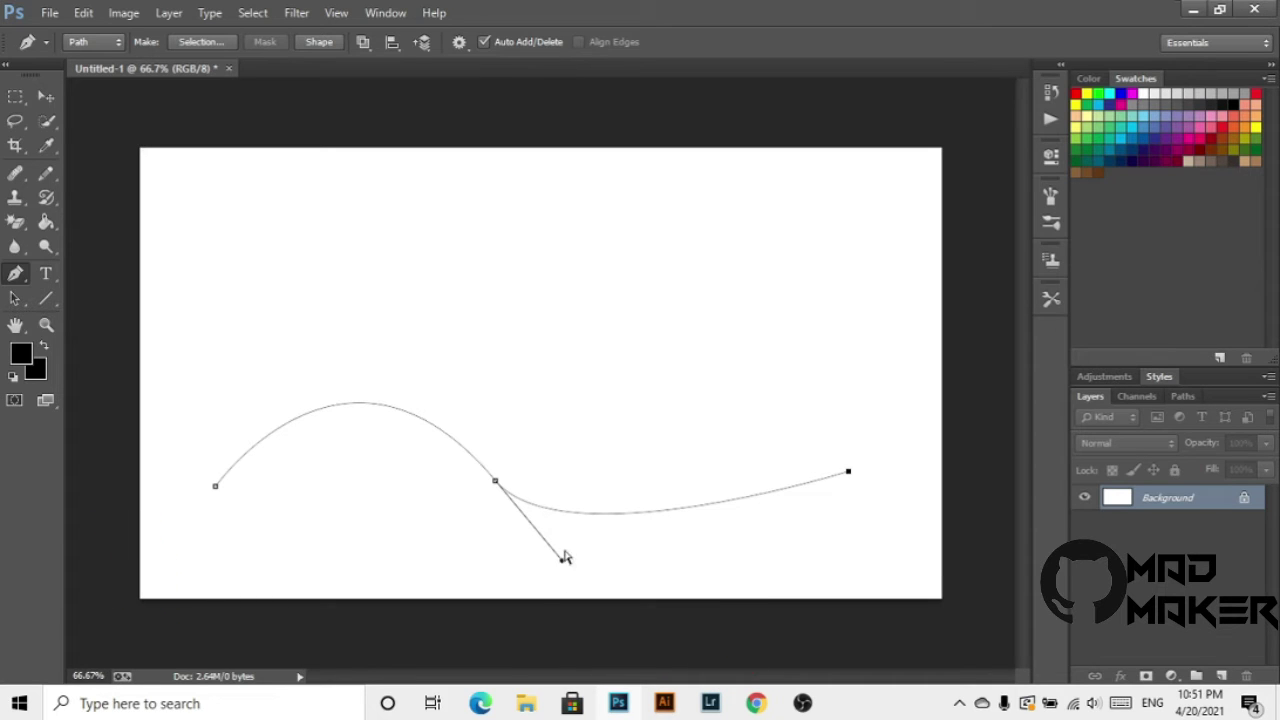
{"action": "left_click_drag", "start_coordinate": [562, 565], "coordinate": [189, 462]}
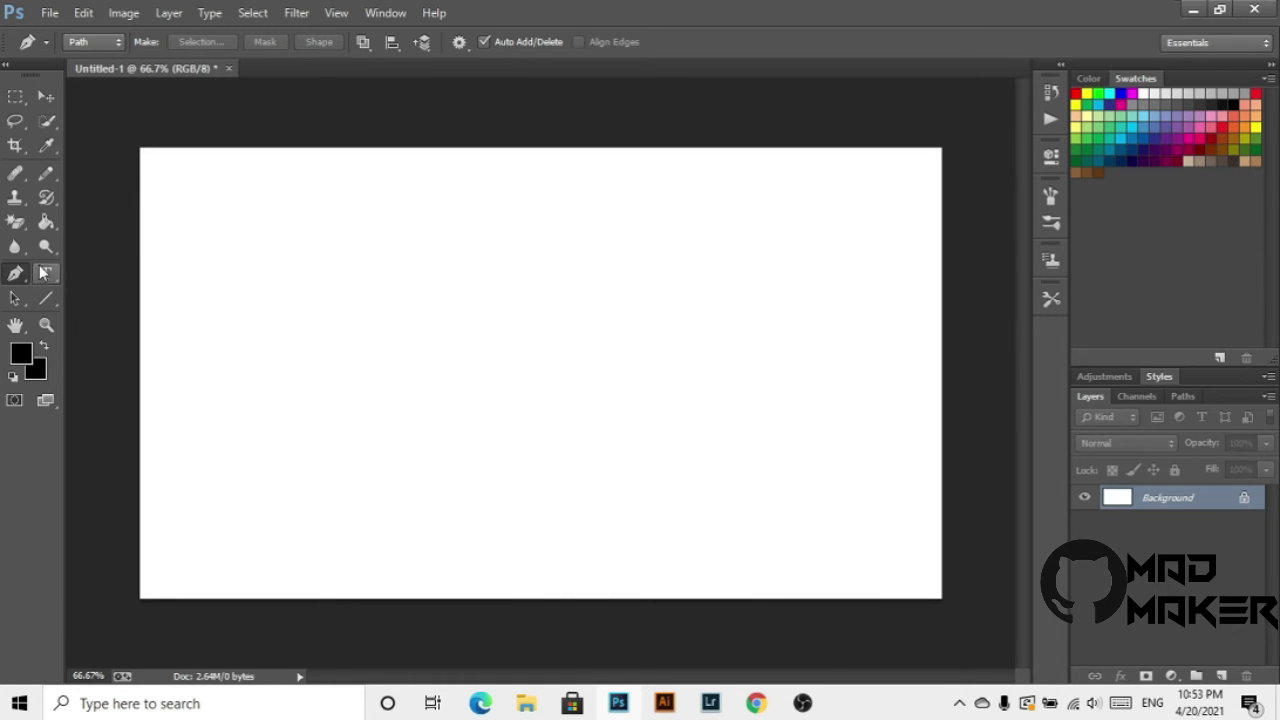
- Draw a freehand wavy path across the canvas and back over its upper part with the Freeform Pen tool
{"action": "right_click", "coordinate": [14, 280]}
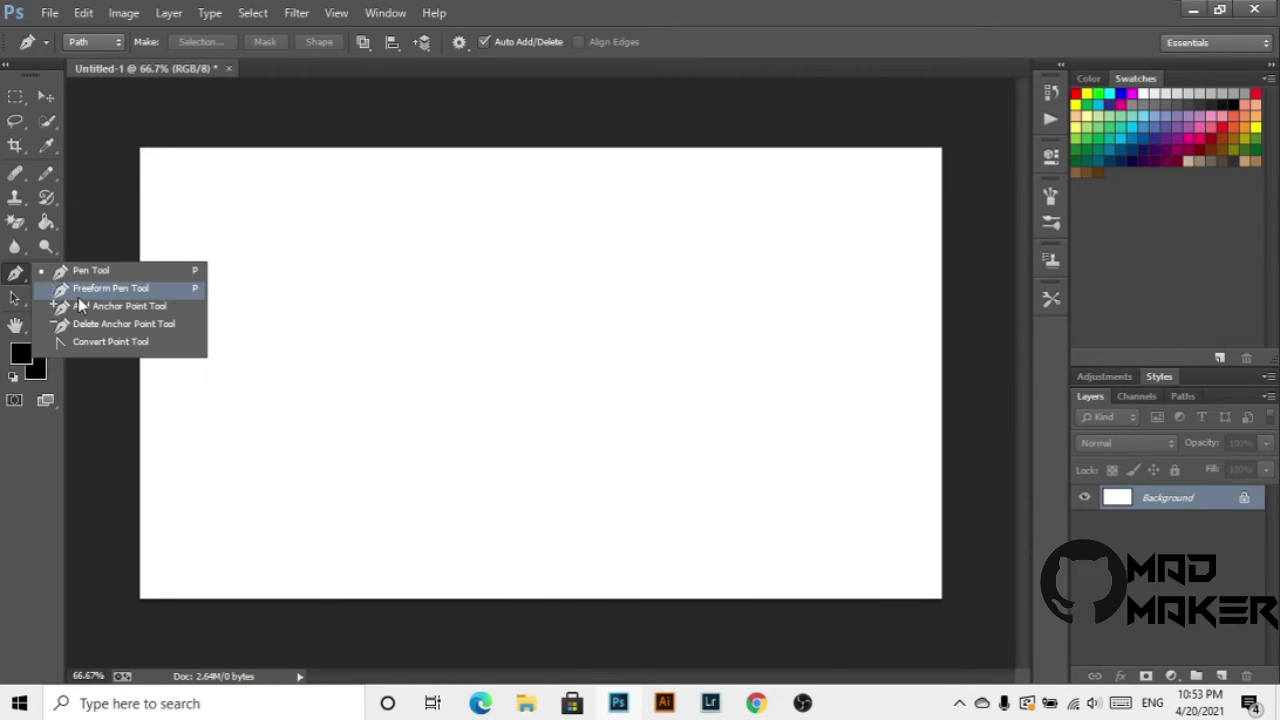
{"action": "left_click", "coordinate": [112, 289]}
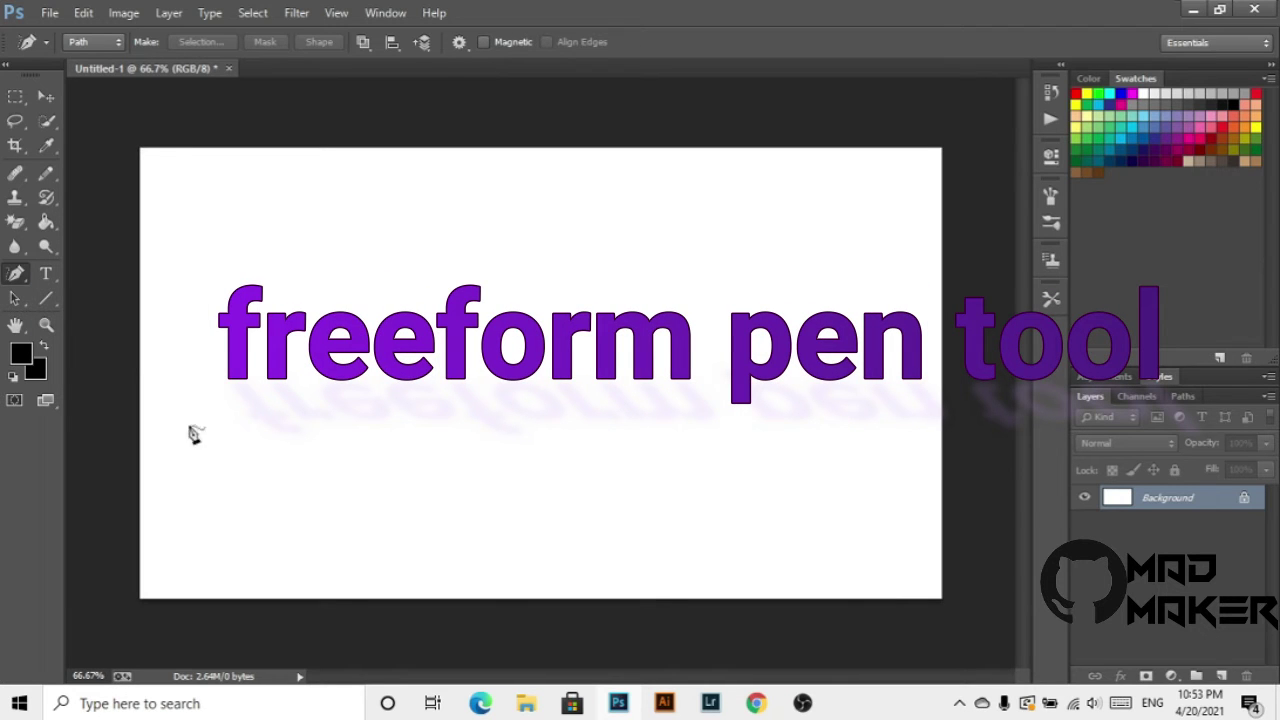
{"action": "left_click_drag", "start_coordinate": [212, 479], "coordinate": [266, 341]}
{"action": "left_click_drag", "start_coordinate": [527, 490], "coordinate": [771, 470]}
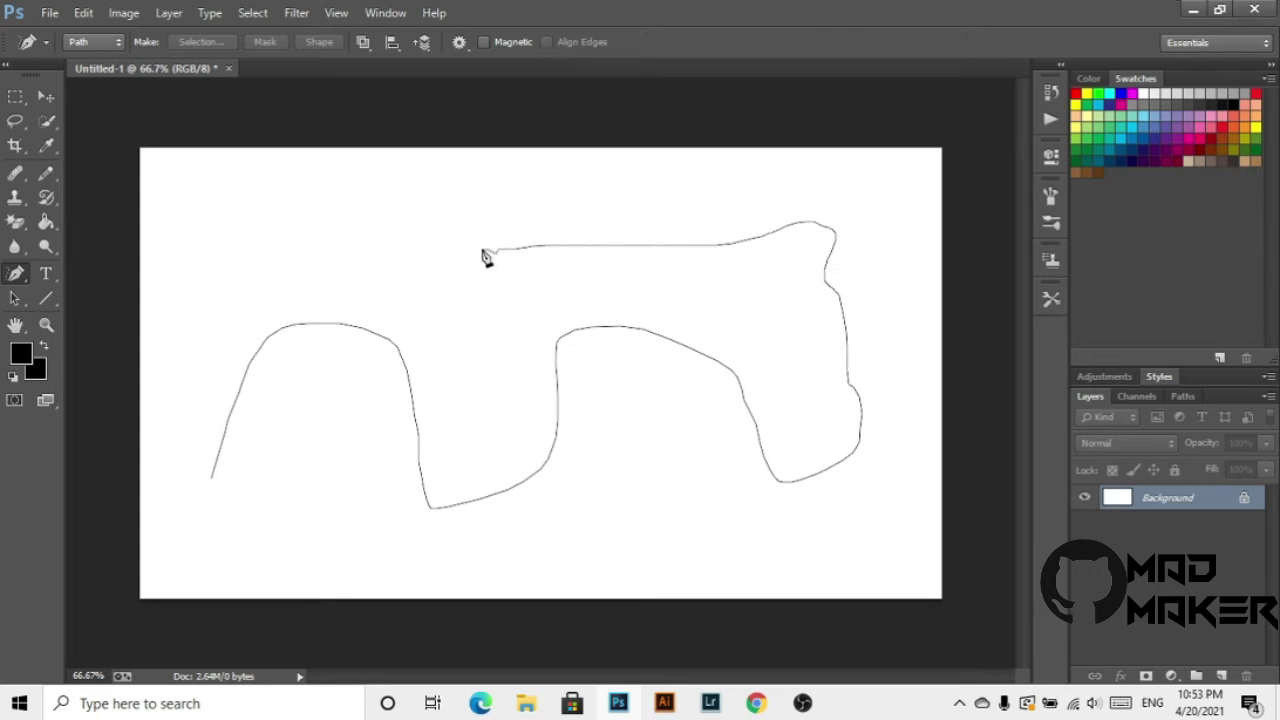
{"action": "left_click_drag", "start_coordinate": [467, 257], "coordinate": [467, 258]}
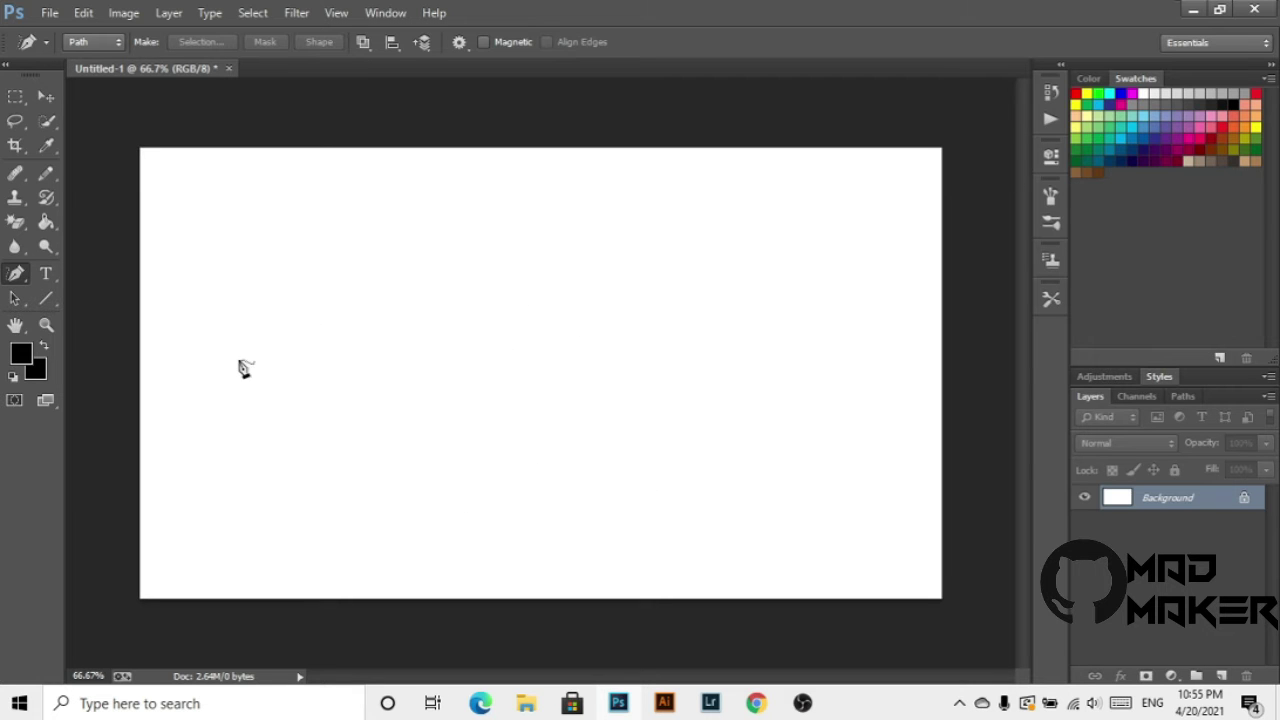
- Draw an arched path between two anchor points with the Pen tool, pulling out direction handles at the right end
{"action": "right_click", "coordinate": [16, 277]}
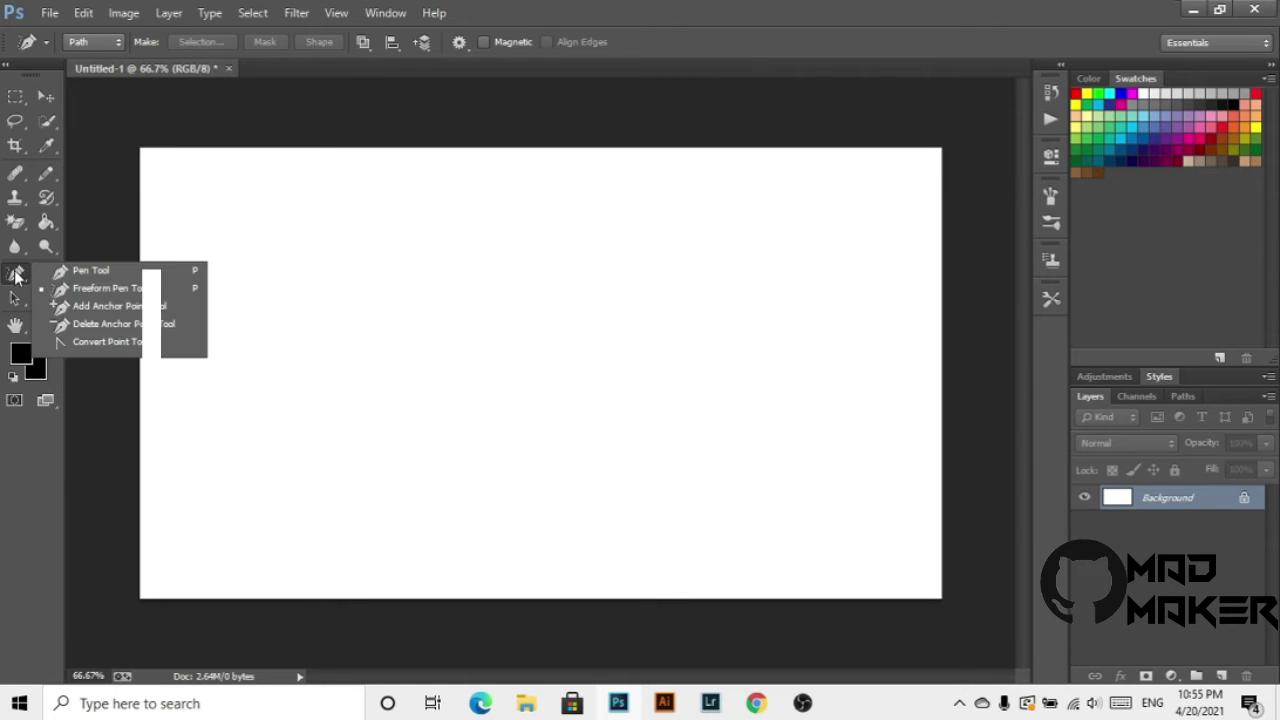
{"action": "left_click", "coordinate": [100, 307]}
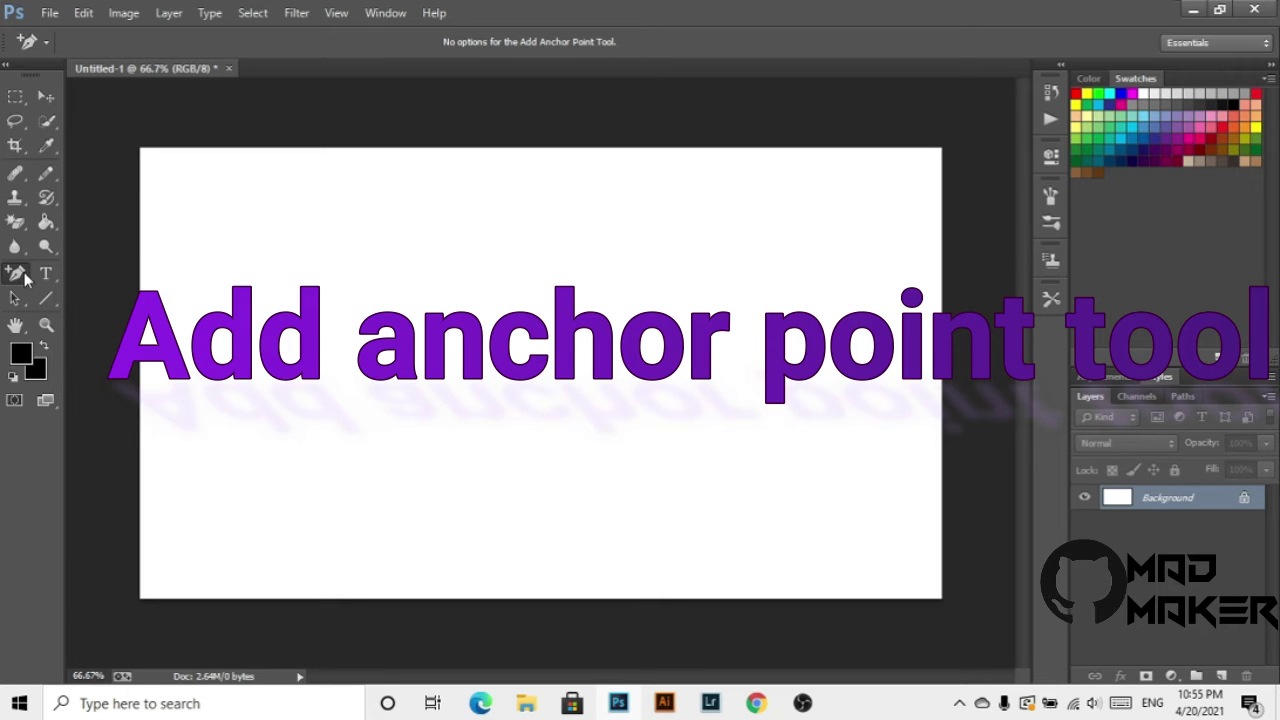
{"action": "right_click", "coordinate": [24, 278]}
{"action": "left_click", "coordinate": [80, 267]}
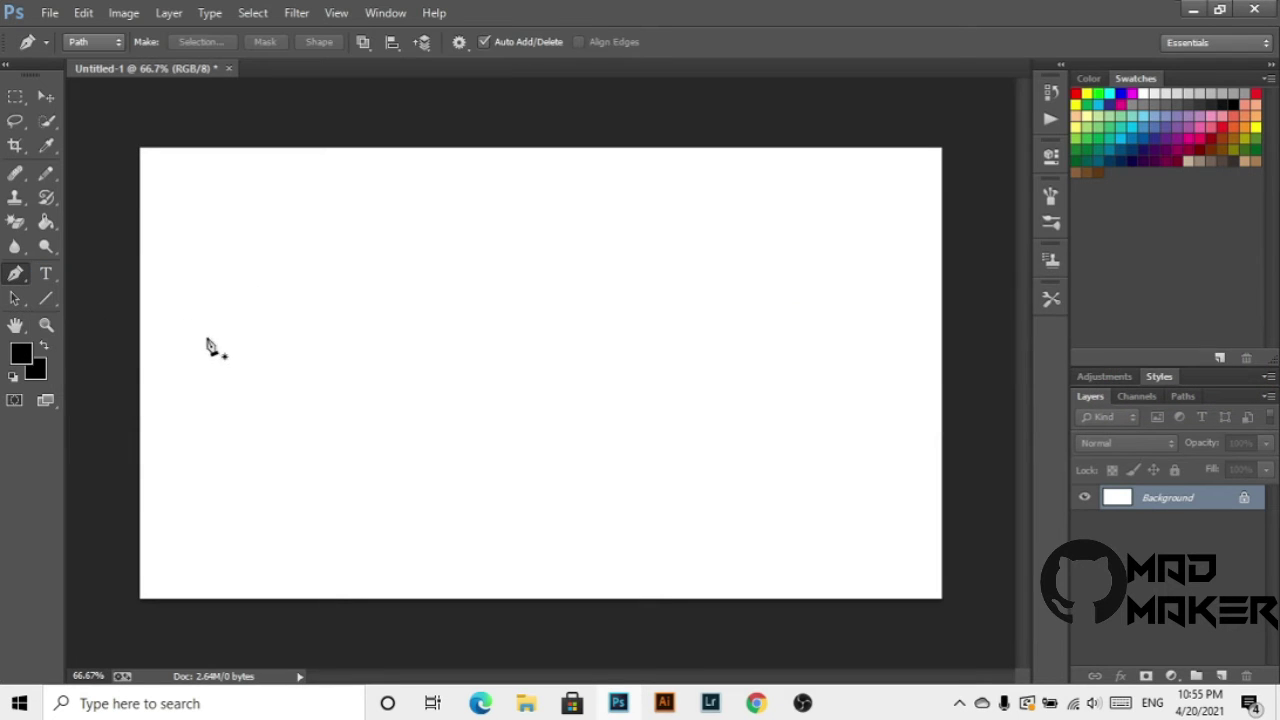
{"action": "left_click", "coordinate": [244, 370]}
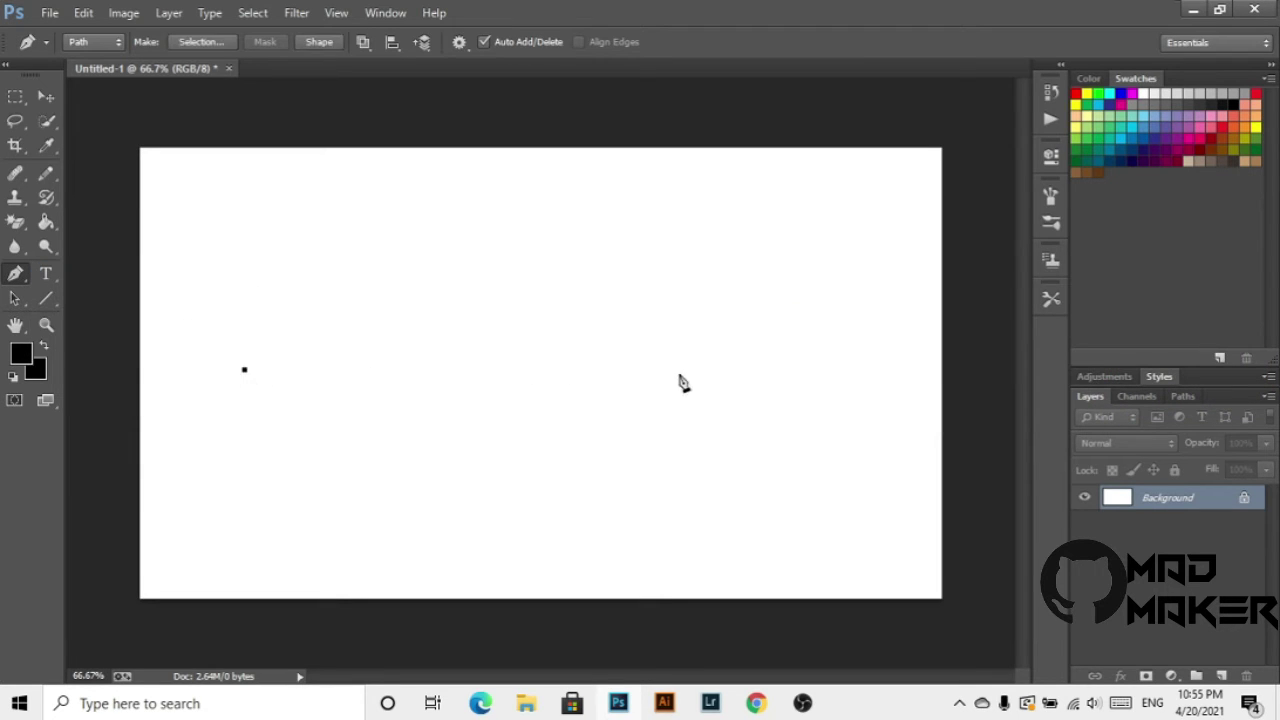
{"action": "left_click_drag", "start_coordinate": [661, 383], "coordinate": [722, 520]}
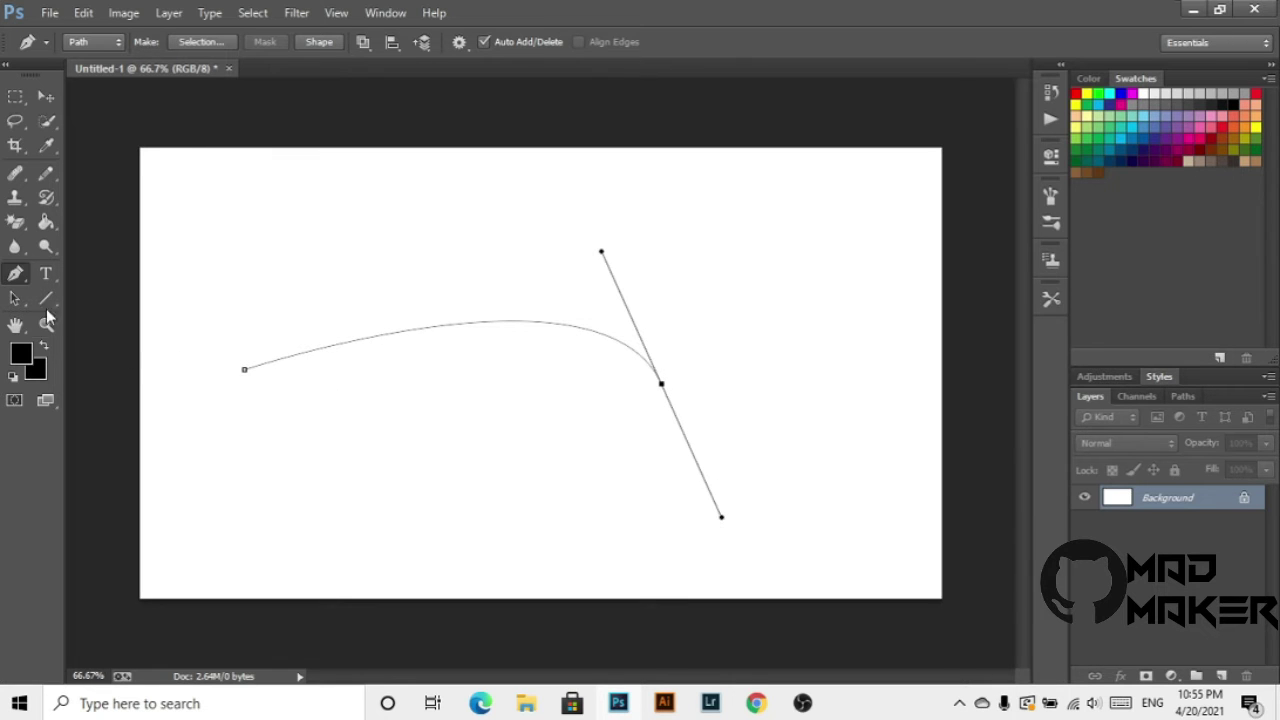
- Add two anchor points along the arch, one near its middle and one nearer its right end, with the Add Anchor Point tool
{"action": "right_click", "coordinate": [17, 280]}
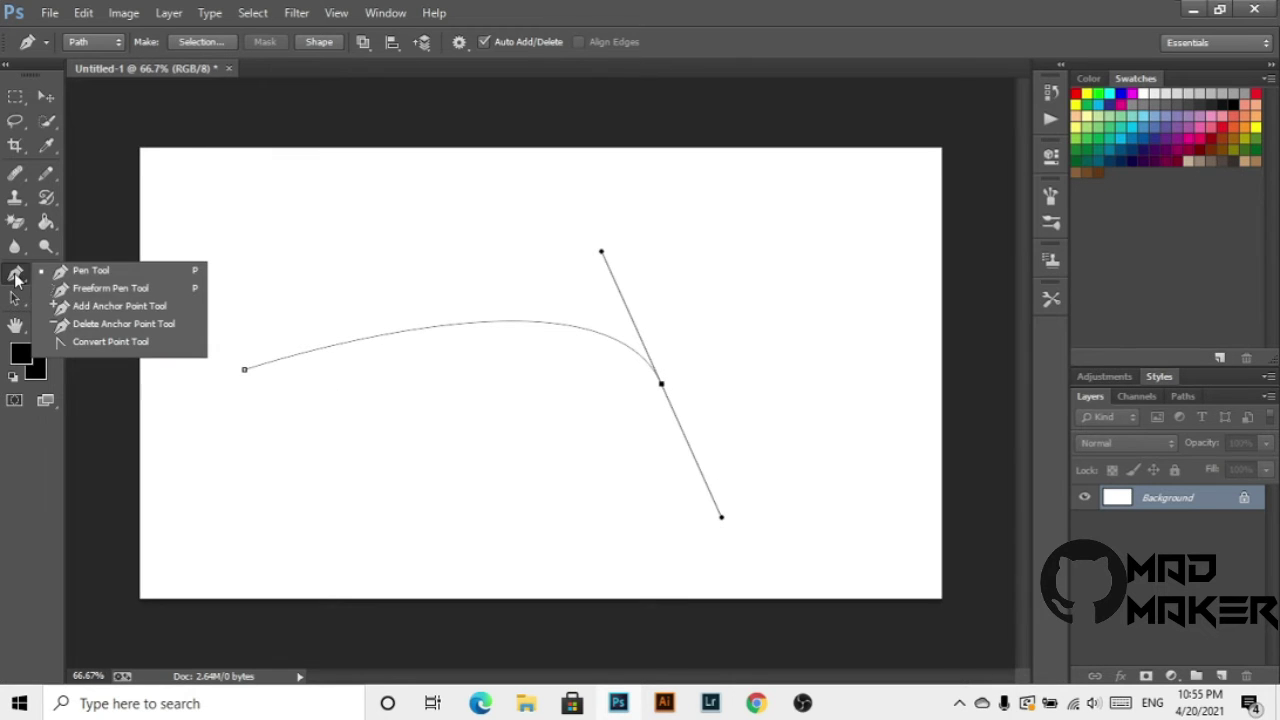
{"action": "left_click", "coordinate": [88, 308]}
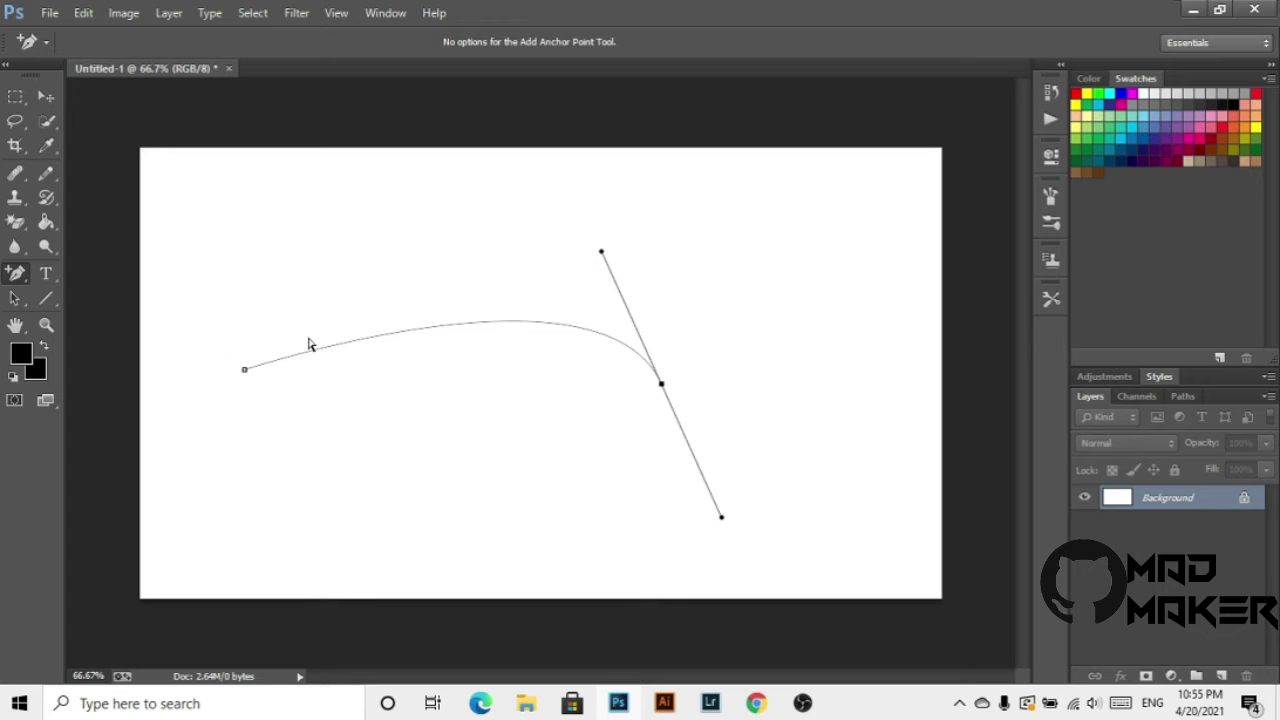
{"action": "left_click", "coordinate": [444, 327]}
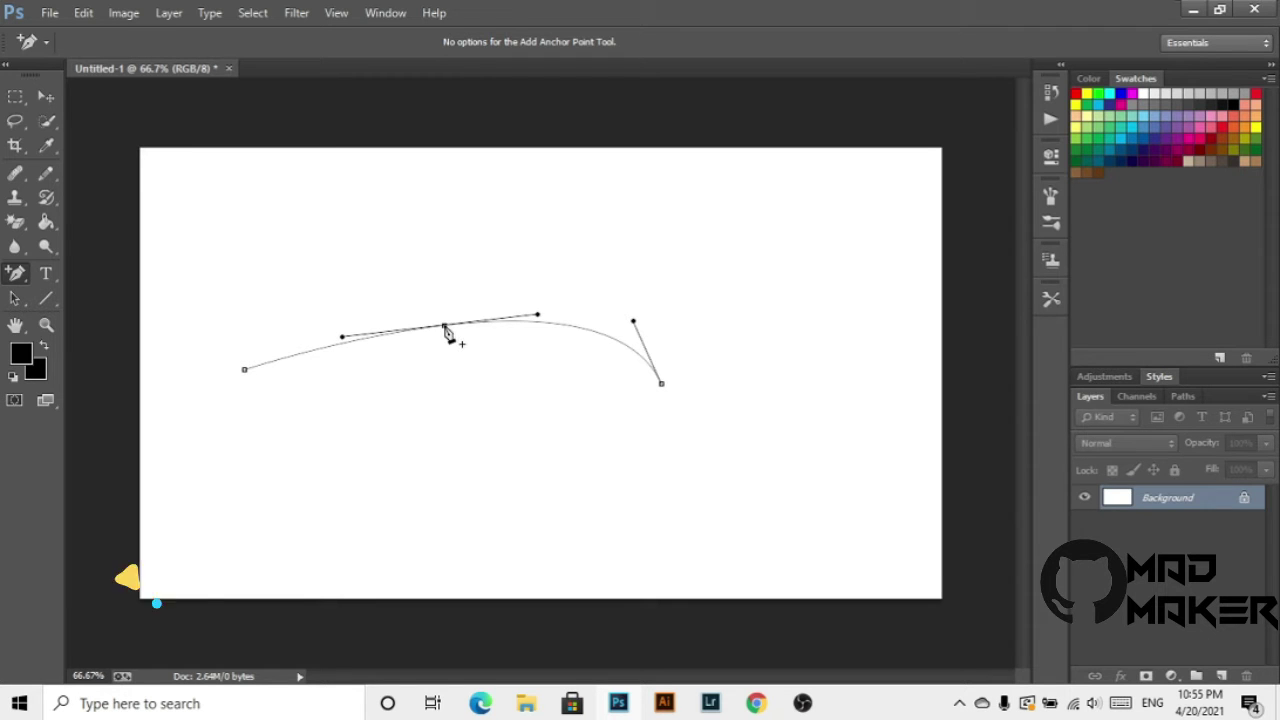
{"action": "left_click", "coordinate": [575, 327]}
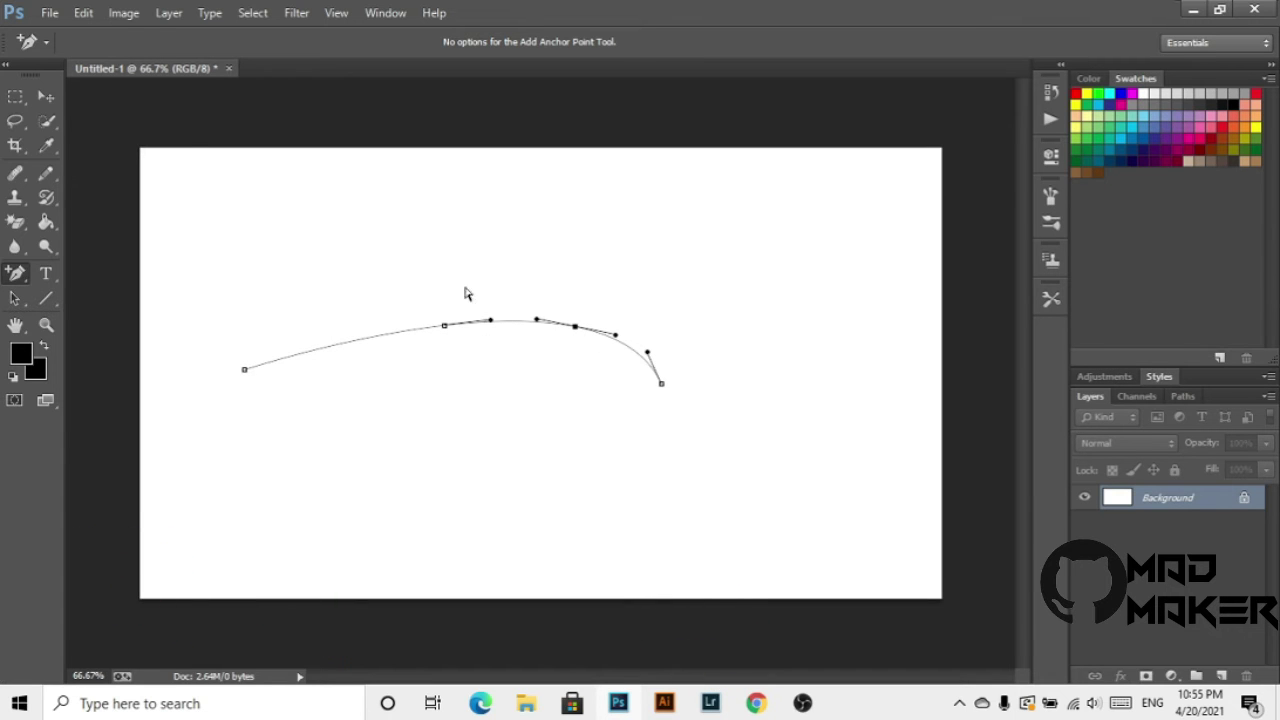
- Remove the added anchor point nearer the arch's right end with the Delete Anchor Point tool
{"action": "right_click", "coordinate": [12, 278]}
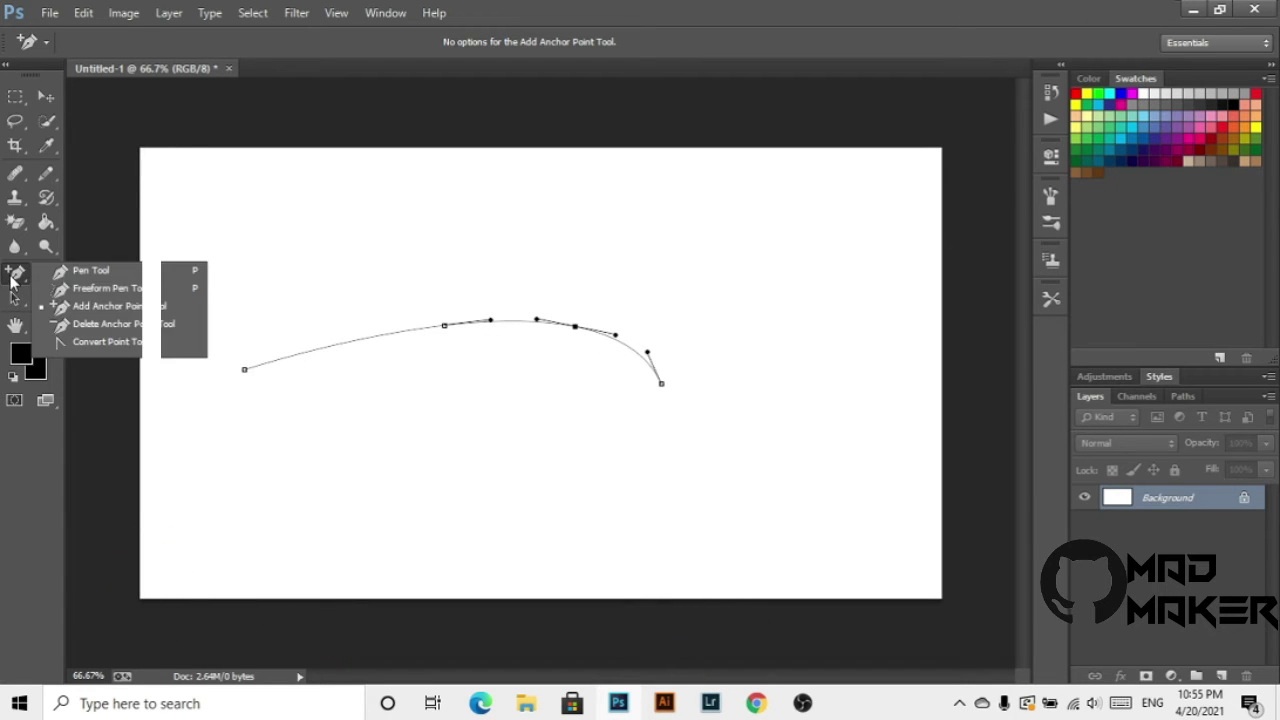
{"action": "left_click", "coordinate": [101, 327]}
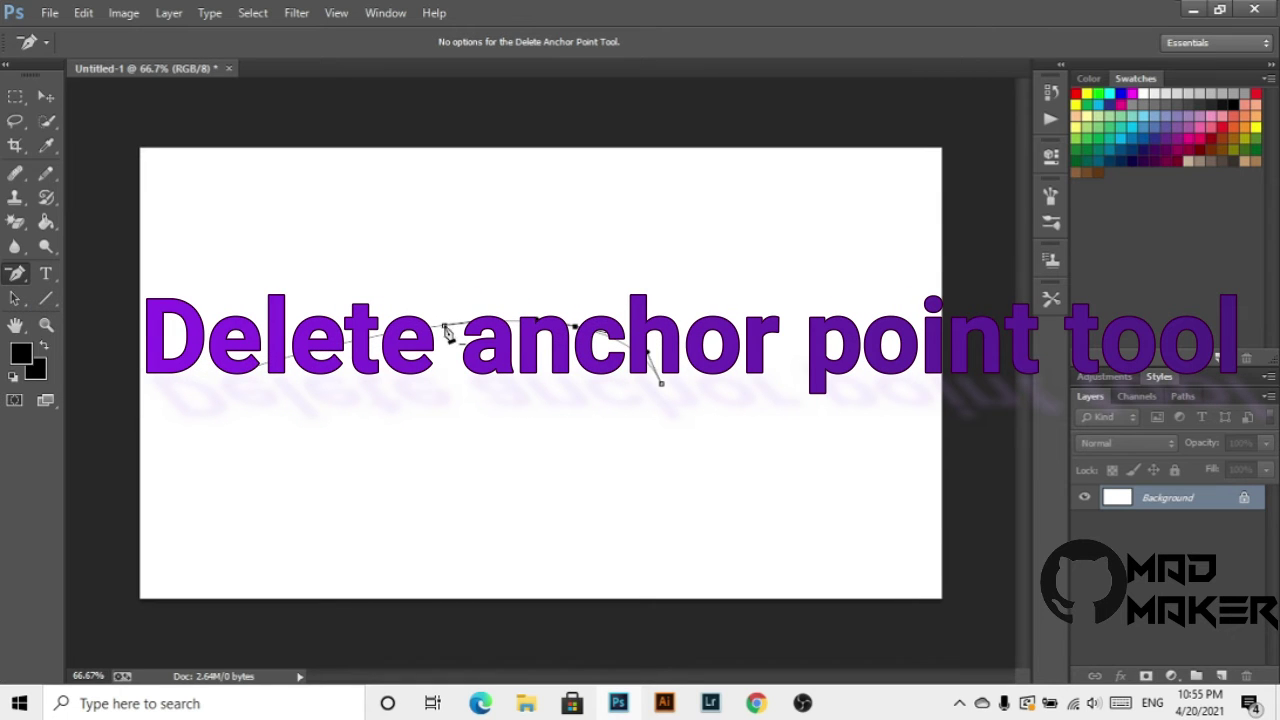
{"action": "left_click", "coordinate": [576, 329]}
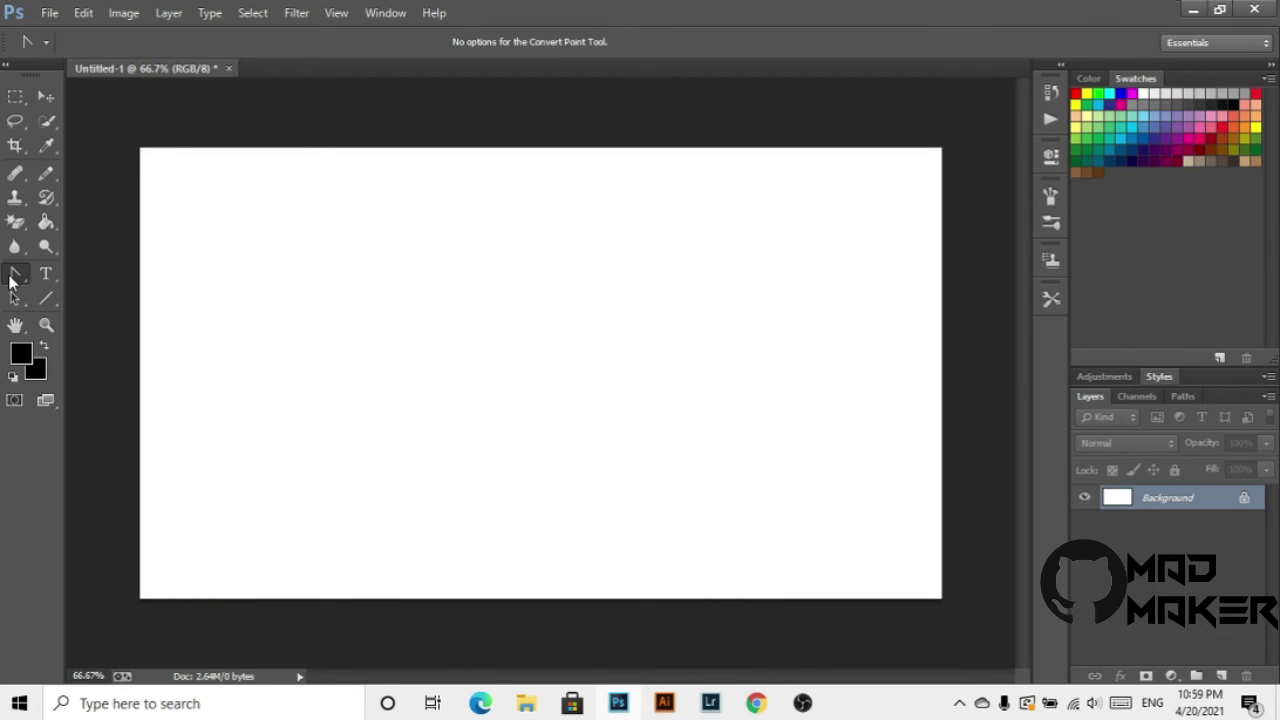
- Draw a straight path with three anchor points across the middle of the canvas using the Pen tool
{"action": "left_click", "coordinate": [15, 281]}
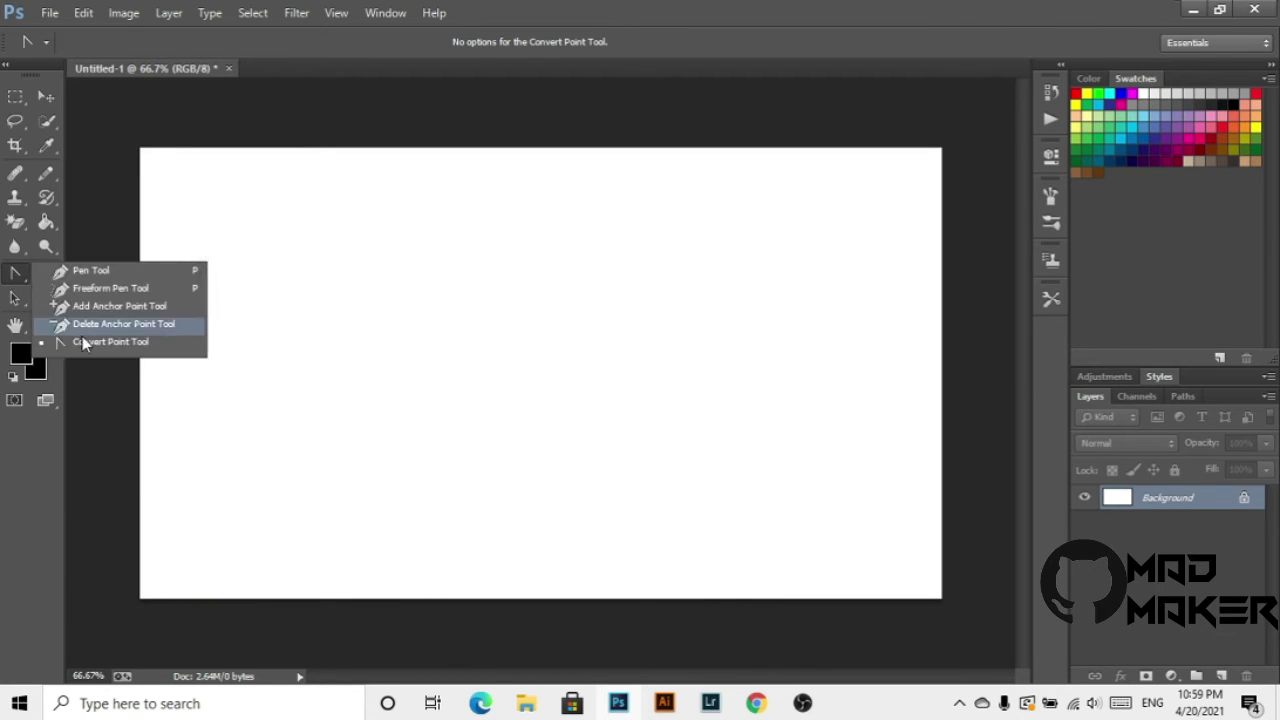
{"action": "left_click", "coordinate": [86, 340]}
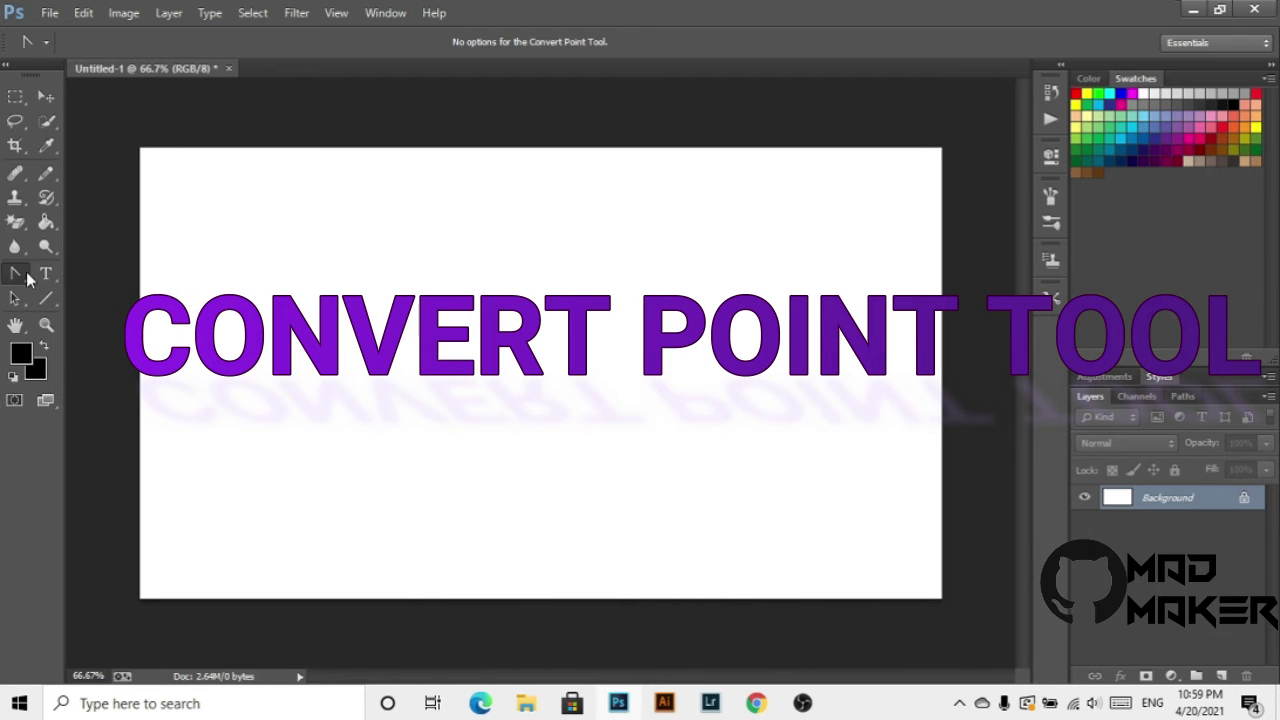
{"action": "left_click", "coordinate": [17, 276]}
{"action": "left_click", "coordinate": [64, 287]}
{"action": "right_click", "coordinate": [21, 275]}
{"action": "left_click", "coordinate": [45, 275]}
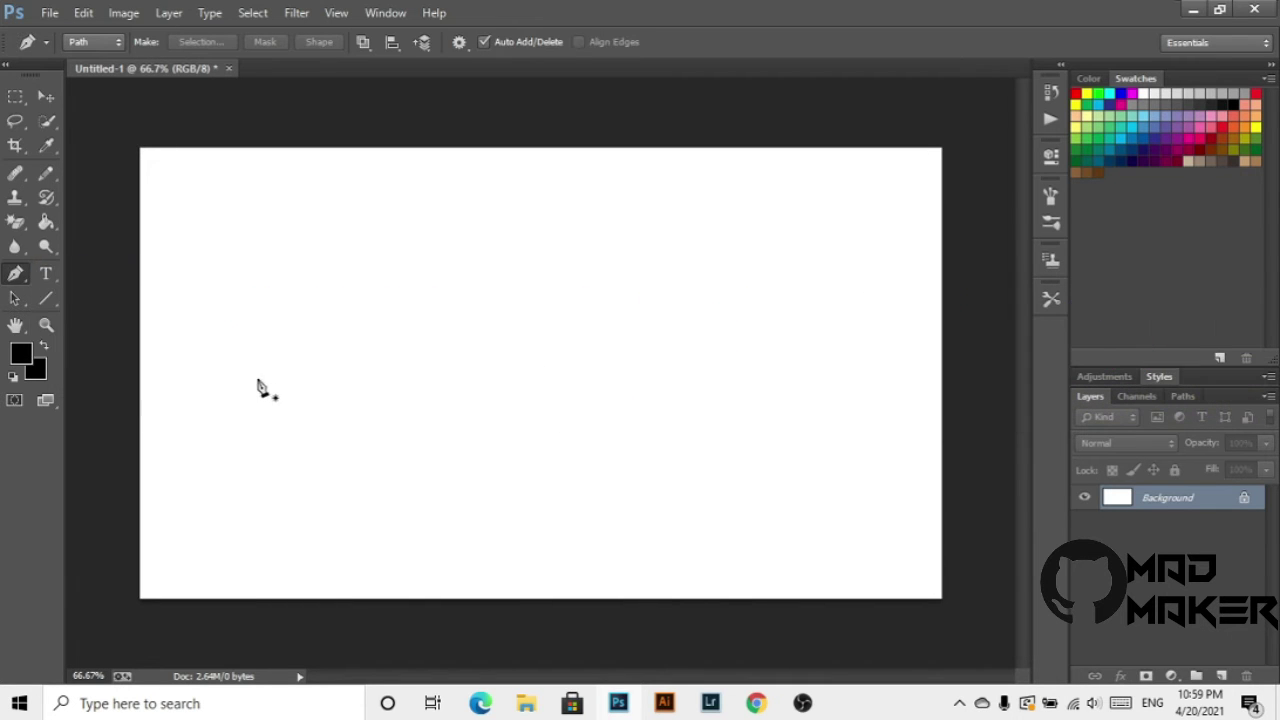
{"action": "left_click", "coordinate": [217, 381]}
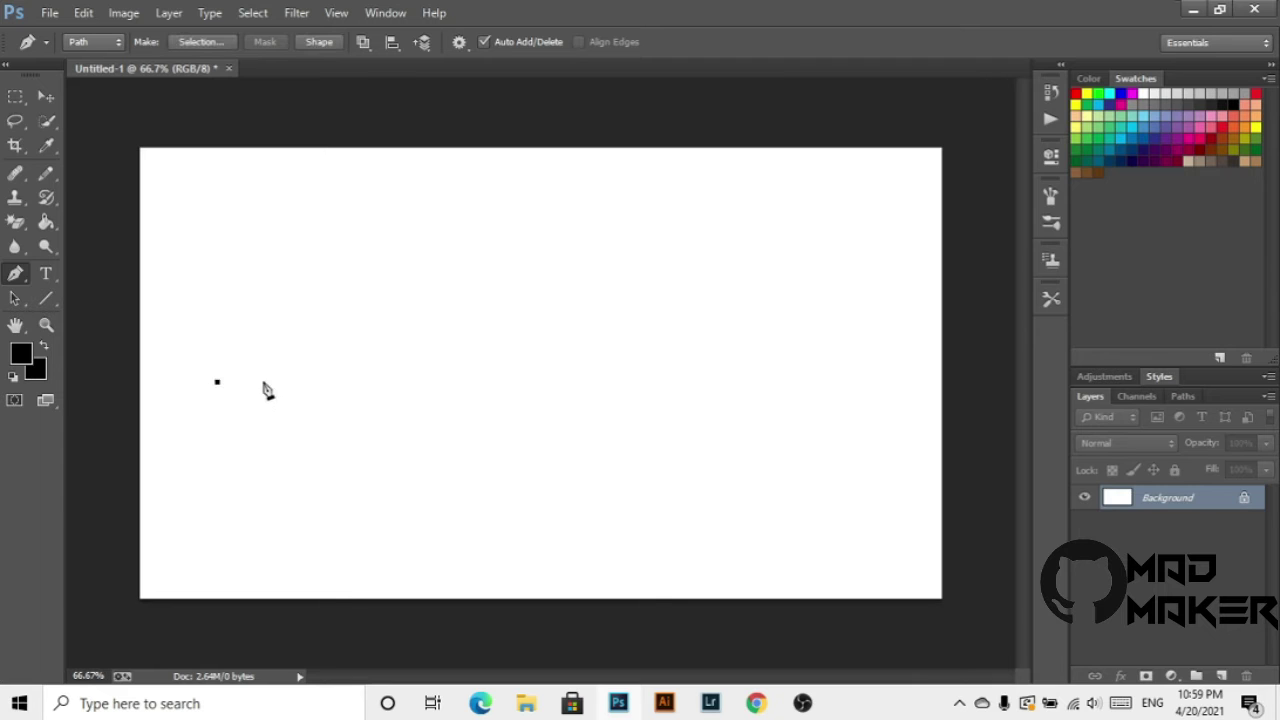
{"action": "left_click", "coordinate": [514, 390]}
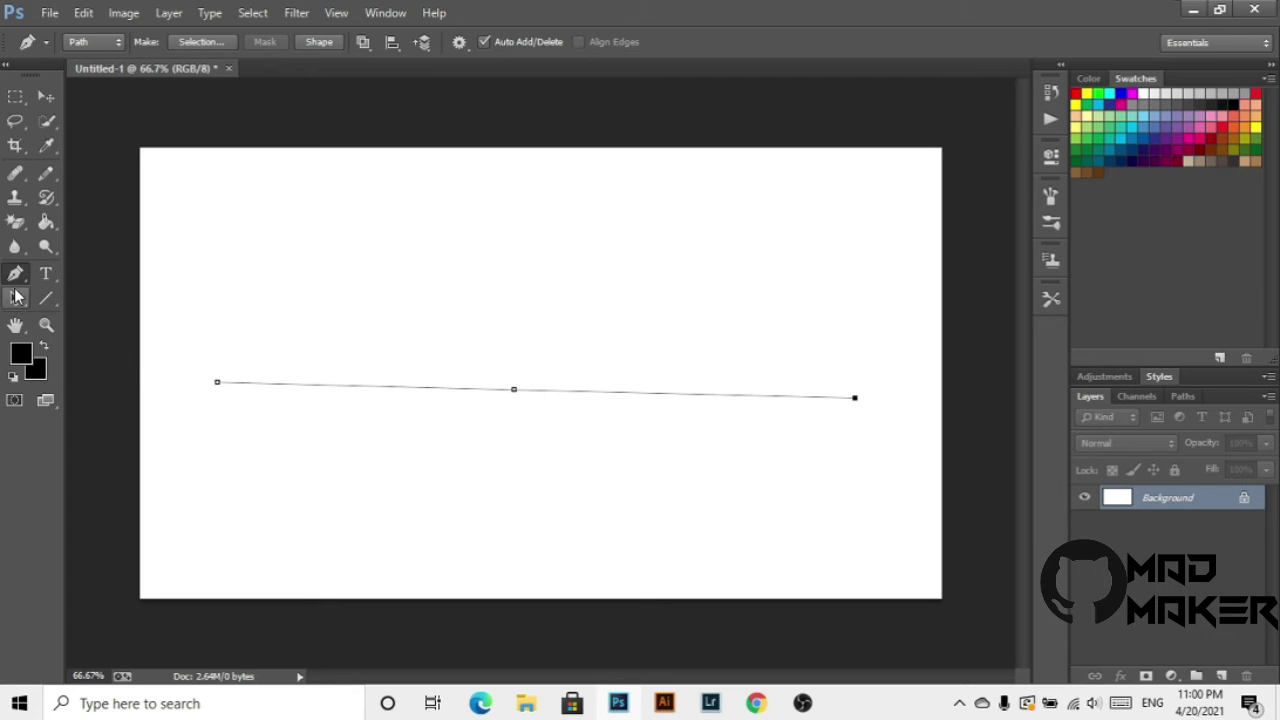
- Turn the straight path's middle anchor point into a curve with the Convert Point tool and adjust its two direction handles separately
{"action": "left_click_drag", "start_coordinate": [15, 278], "coordinate": [67, 338]}
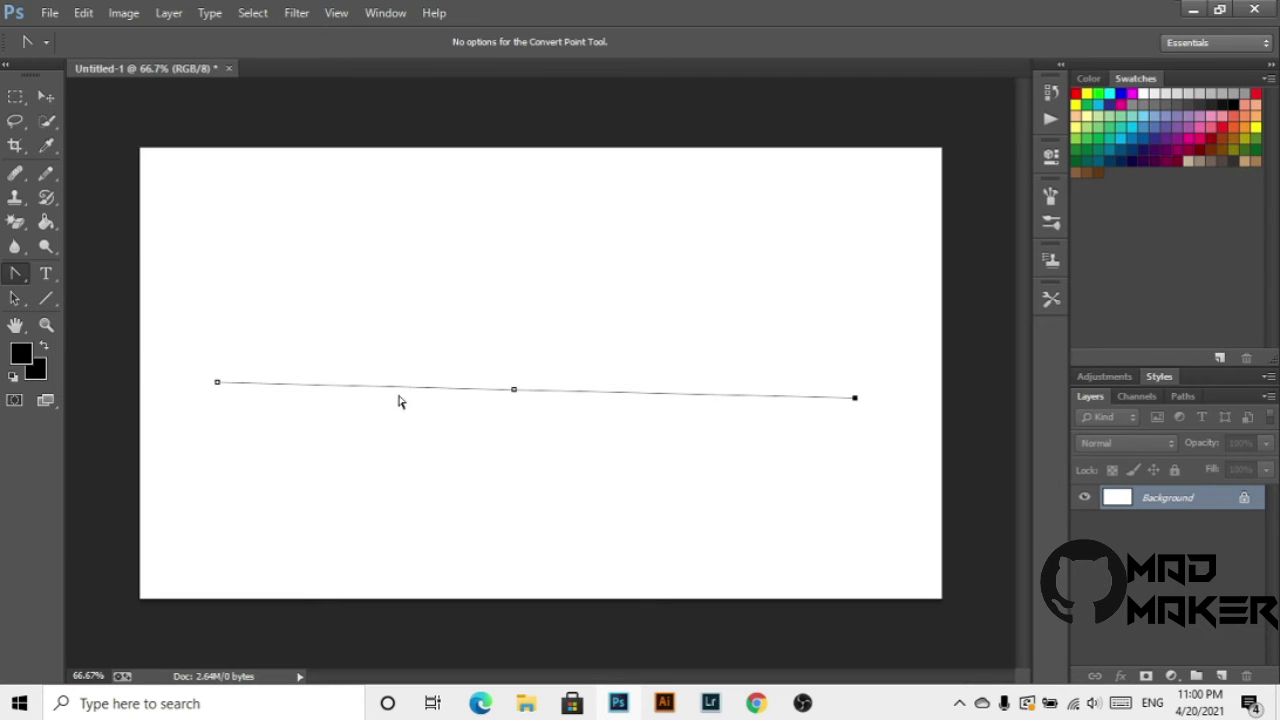
{"action": "left_click_drag", "start_coordinate": [514, 390], "coordinate": [580, 557]}
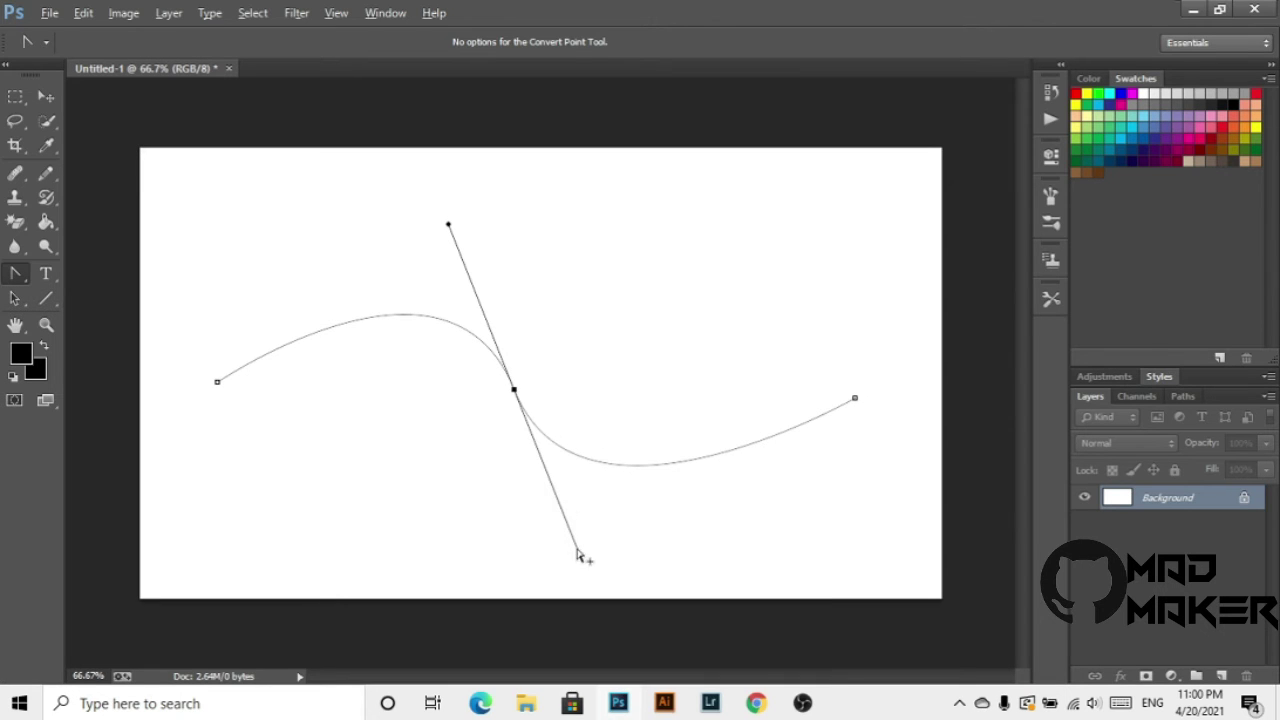
{"action": "left_click_drag", "start_coordinate": [580, 558], "coordinate": [590, 540]}
{"action": "left_click_drag", "start_coordinate": [594, 490], "coordinate": [568, 568]}
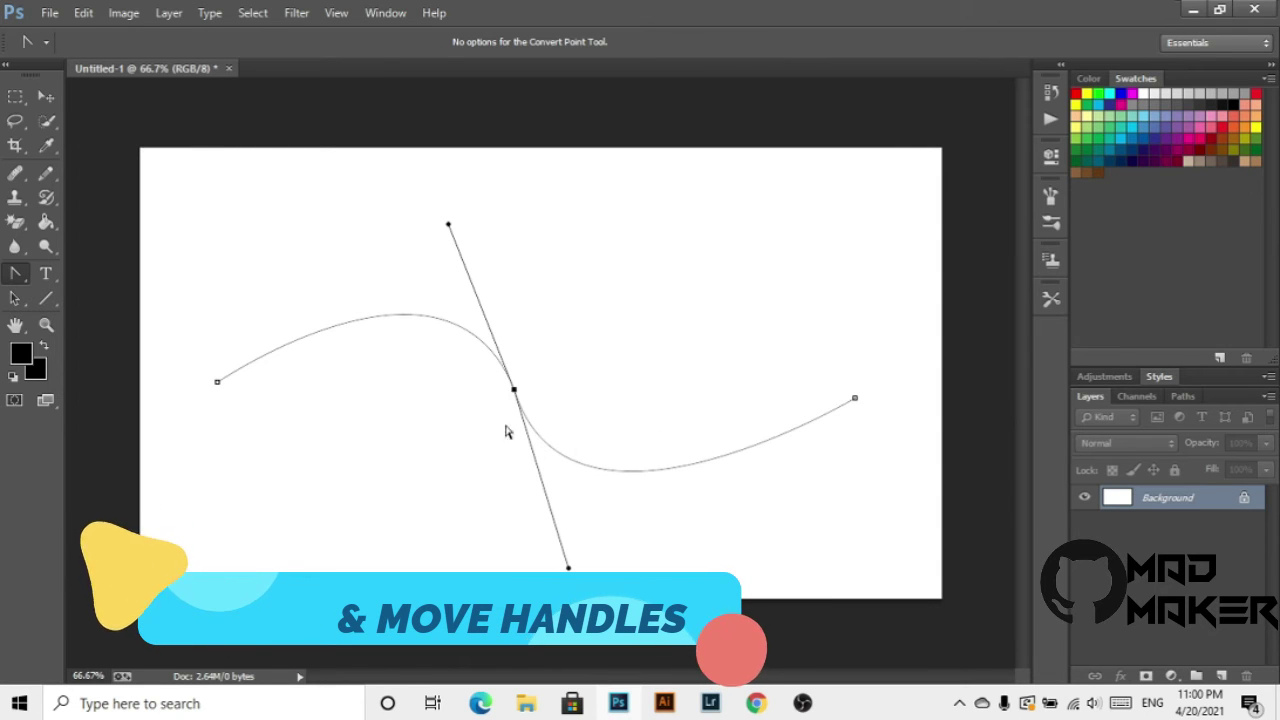
{"action": "mouse_move", "coordinate": [449, 229]}
{"action": "left_mouse_down"}
{"action": "mouse_move", "coordinate": [431, 304]}
{"action": "mouse_move", "coordinate": [434, 229]}
{"action": "mouse_move", "coordinate": [449, 216]}
{"action": "left_mouse_up"}
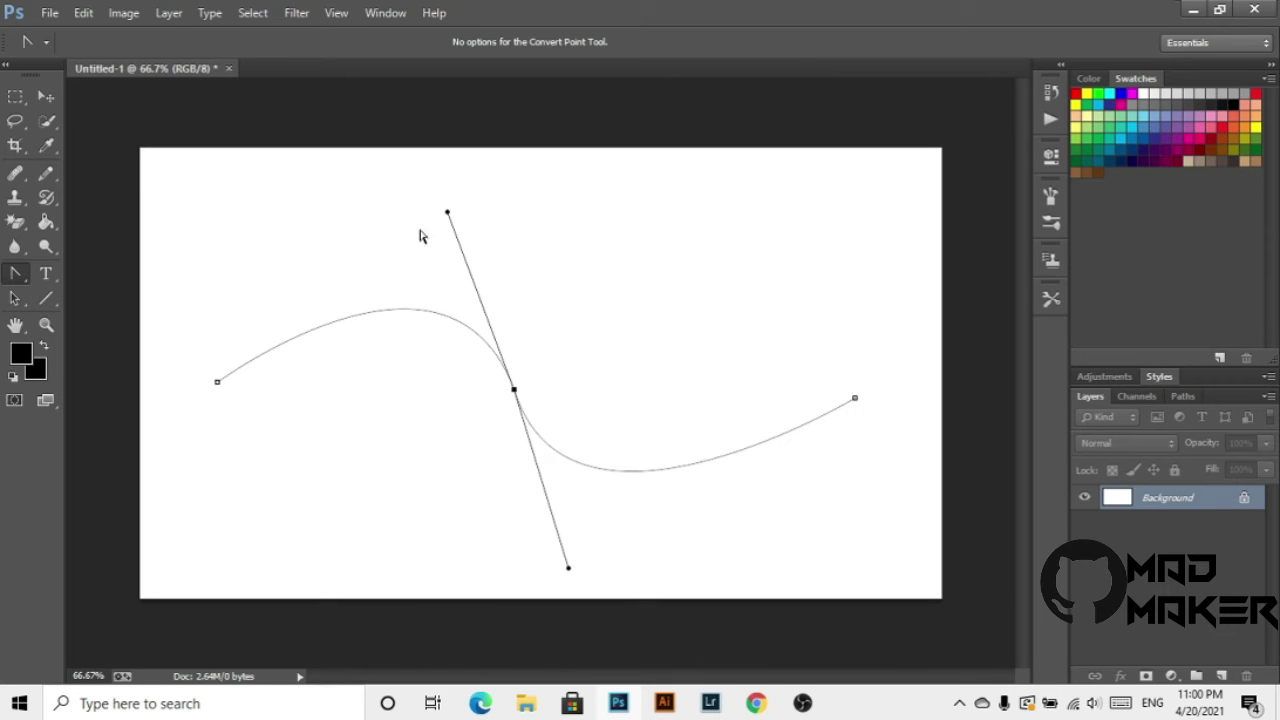
- Swing the middle anchor point's lower direction handle above the path and move its upper handle to the right with the Convert Point tool
{"action": "mouse_move", "coordinate": [449, 216]}
{"action": "left_mouse_down"}
{"action": "mouse_move", "coordinate": [434, 220]}
{"action": "mouse_move", "coordinate": [368, 440]}
{"action": "mouse_move", "coordinate": [406, 563]}
{"action": "mouse_move", "coordinate": [401, 455]}
{"action": "mouse_move", "coordinate": [460, 263]}
{"action": "mouse_move", "coordinate": [449, 219]}
{"action": "left_mouse_up"}
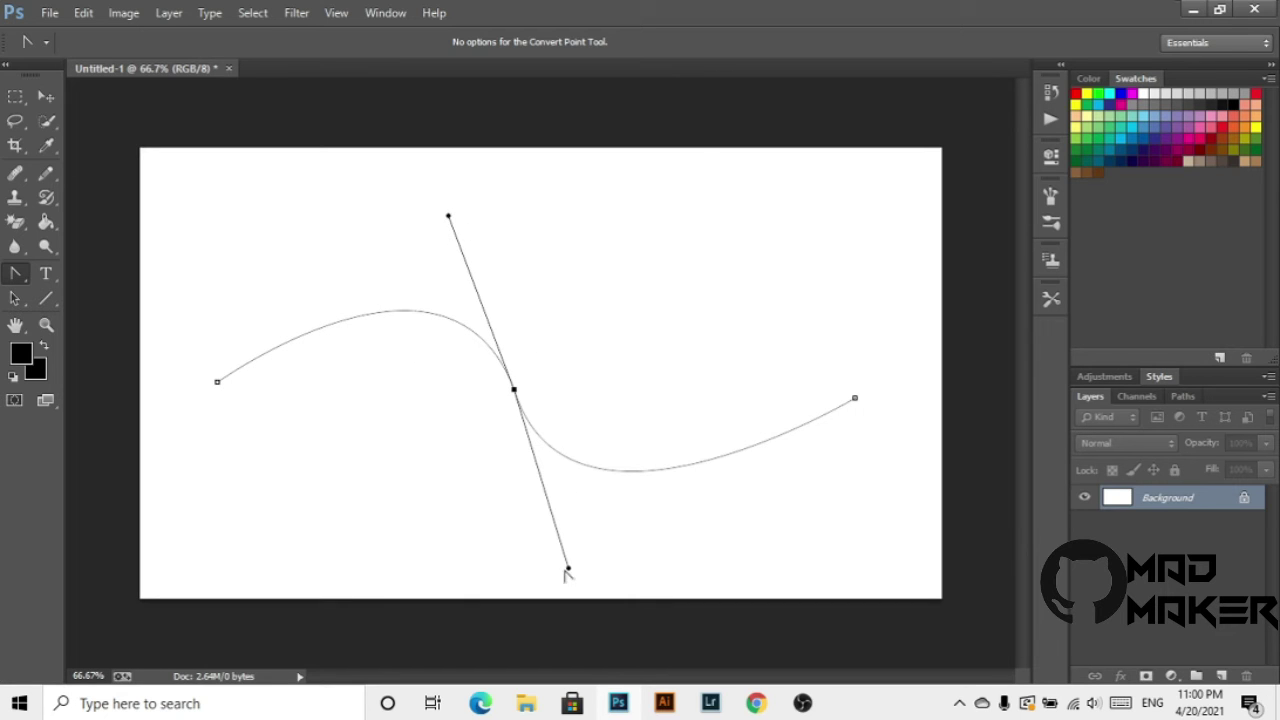
{"action": "left_click_drag", "start_coordinate": [569, 572], "coordinate": [561, 174]}
{"action": "left_click_drag", "start_coordinate": [449, 220], "coordinate": [674, 266]}
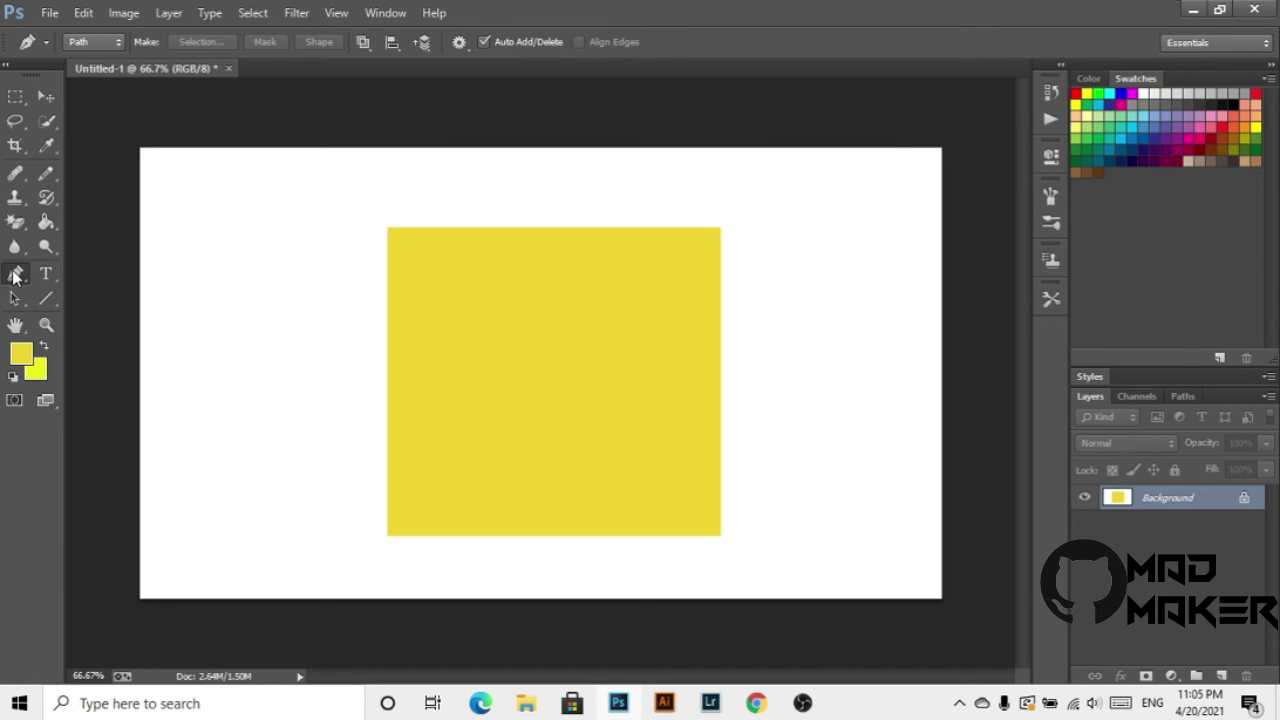
- Trace the yellow square with a closed straight-edged path through its four corners using the Pen tool
{"action": "left_click", "coordinate": [388, 229]}
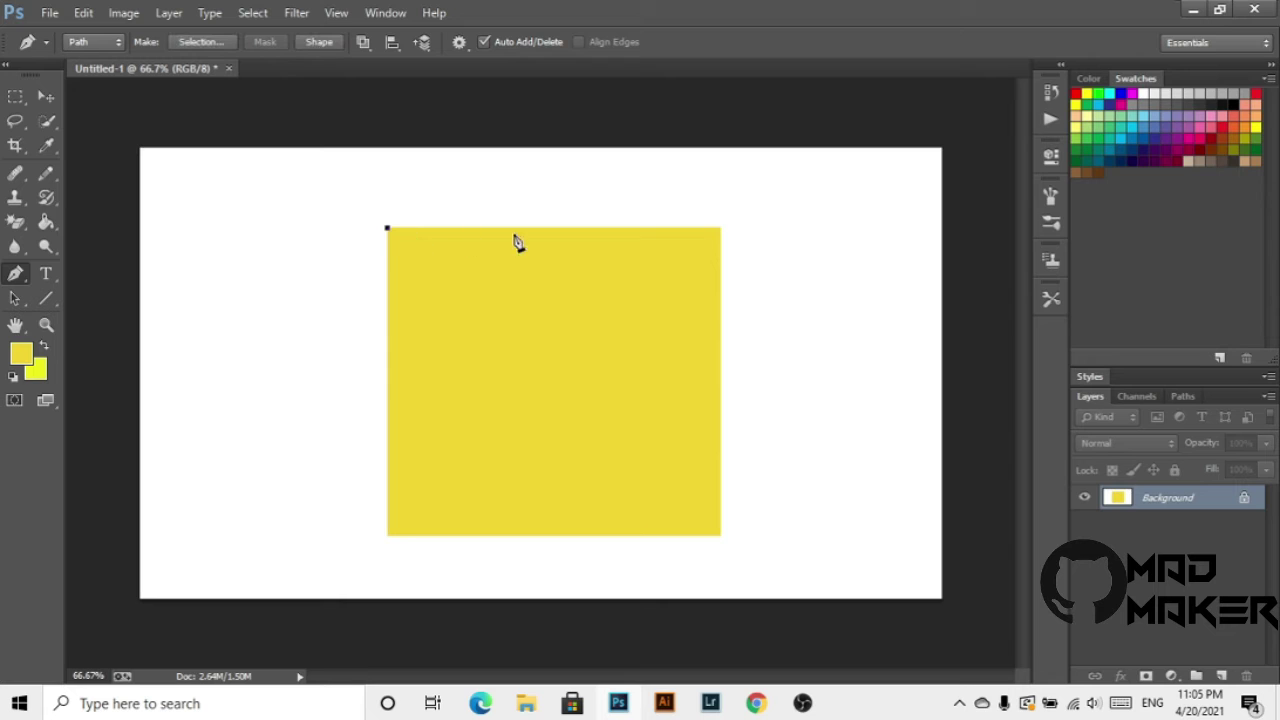
{"action": "left_click", "coordinate": [721, 229]}
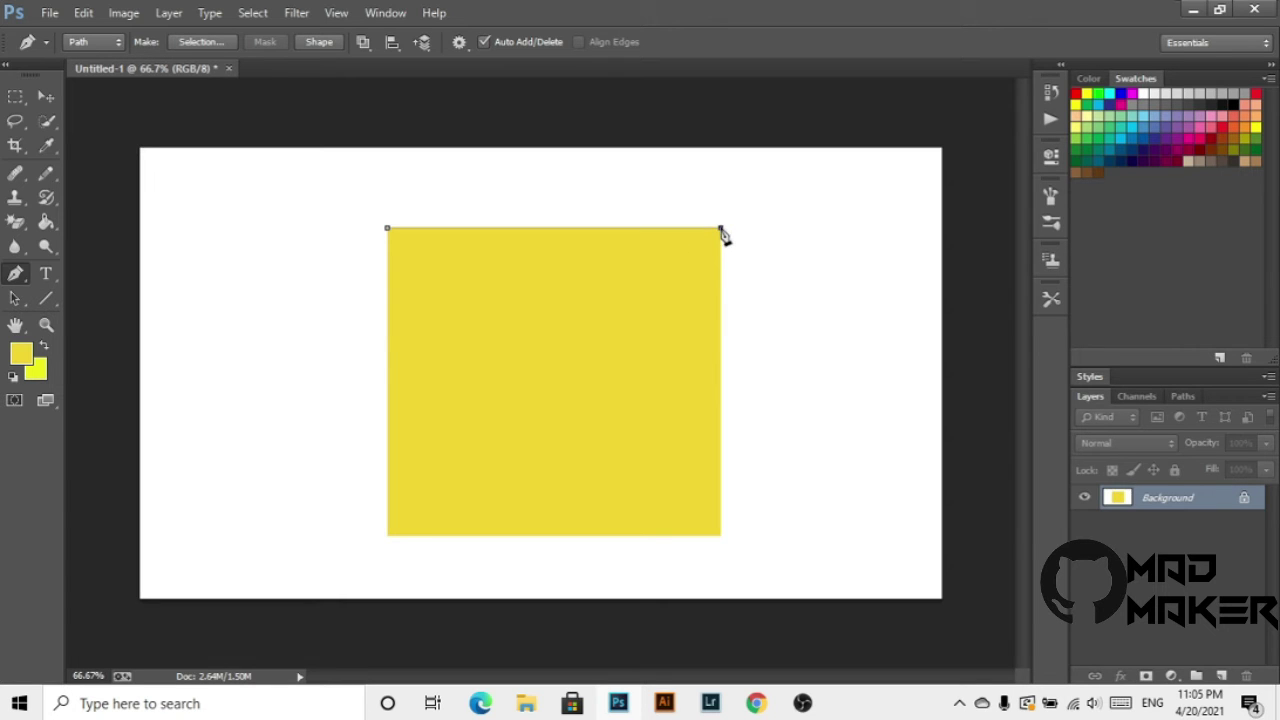
{"action": "left_click", "coordinate": [721, 535]}
{"action": "left_click", "coordinate": [389, 536]}
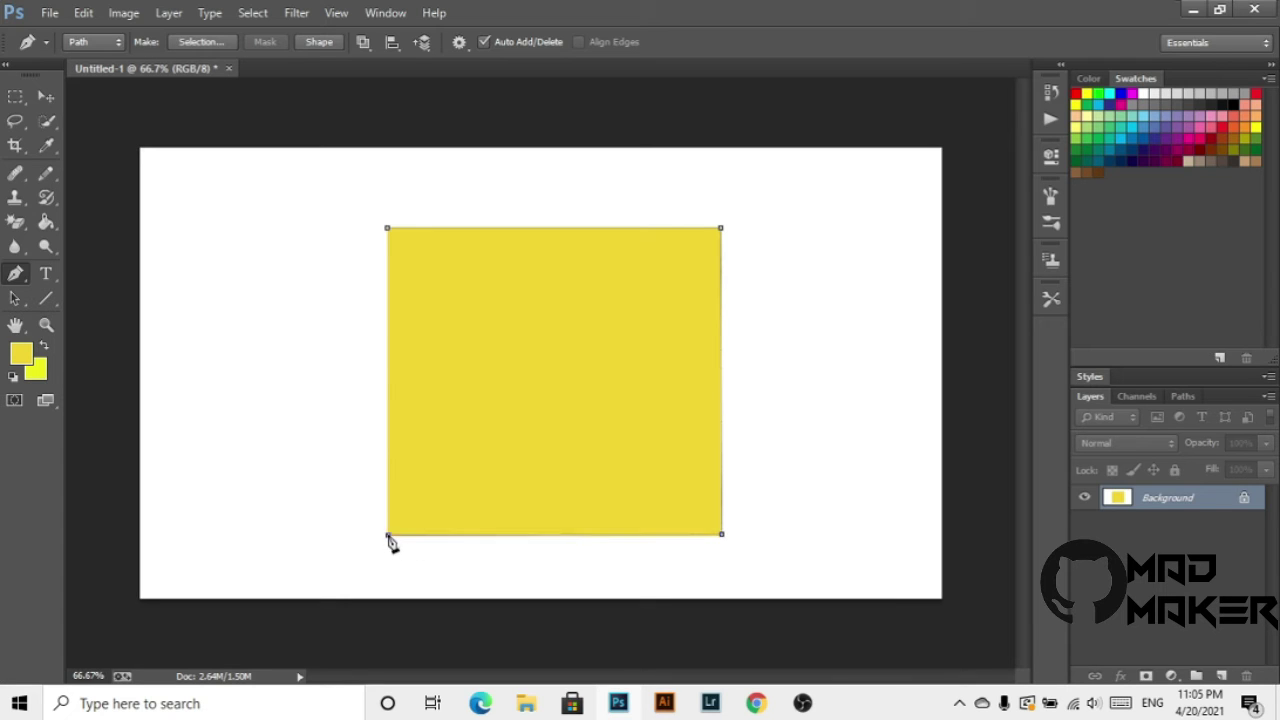
{"action": "left_click", "coordinate": [388, 229]}
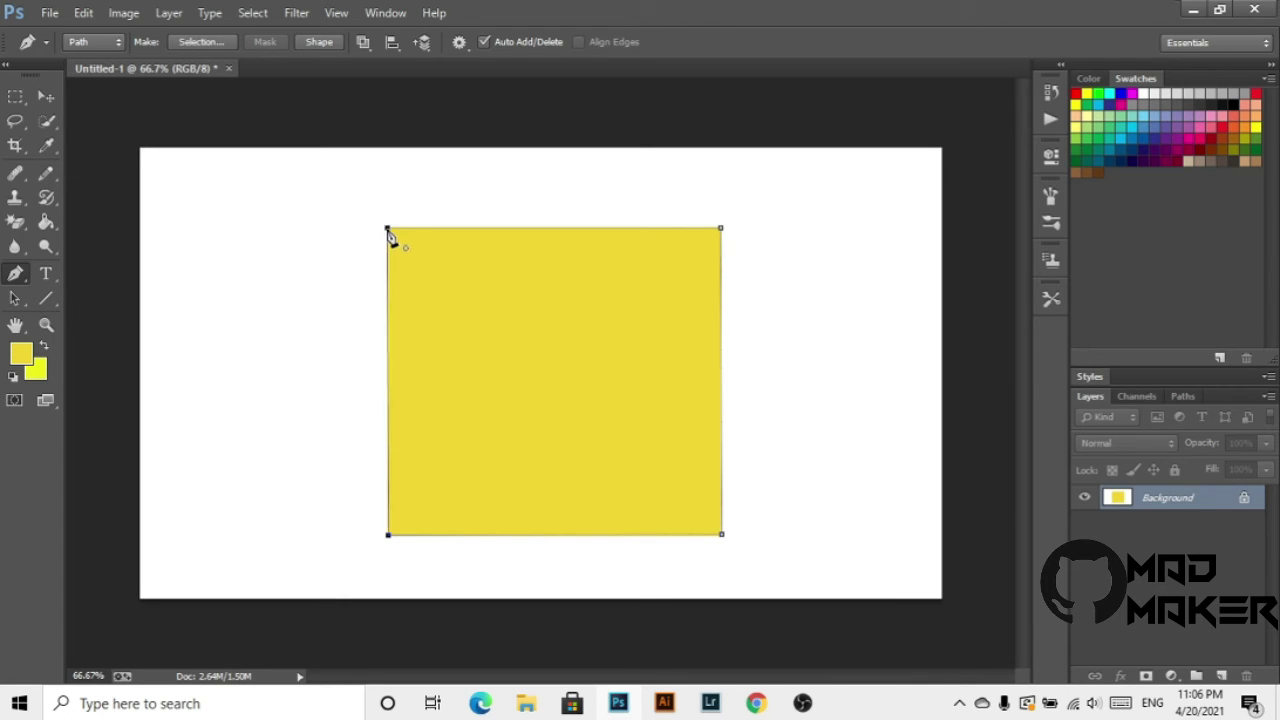
- Convert the square's path into a new anti-aliased selection with a 0-pixel feather radius
{"action": "right_click", "coordinate": [508, 246]}
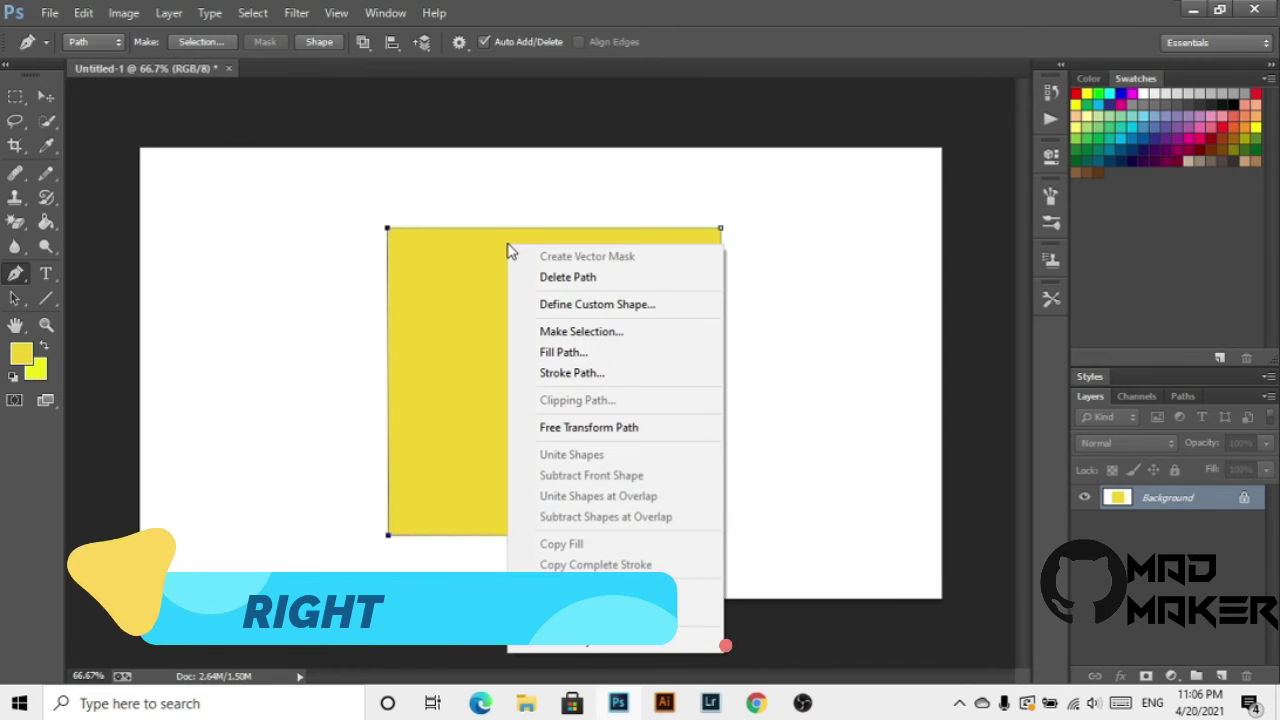
{"action": "left_click", "coordinate": [590, 340]}
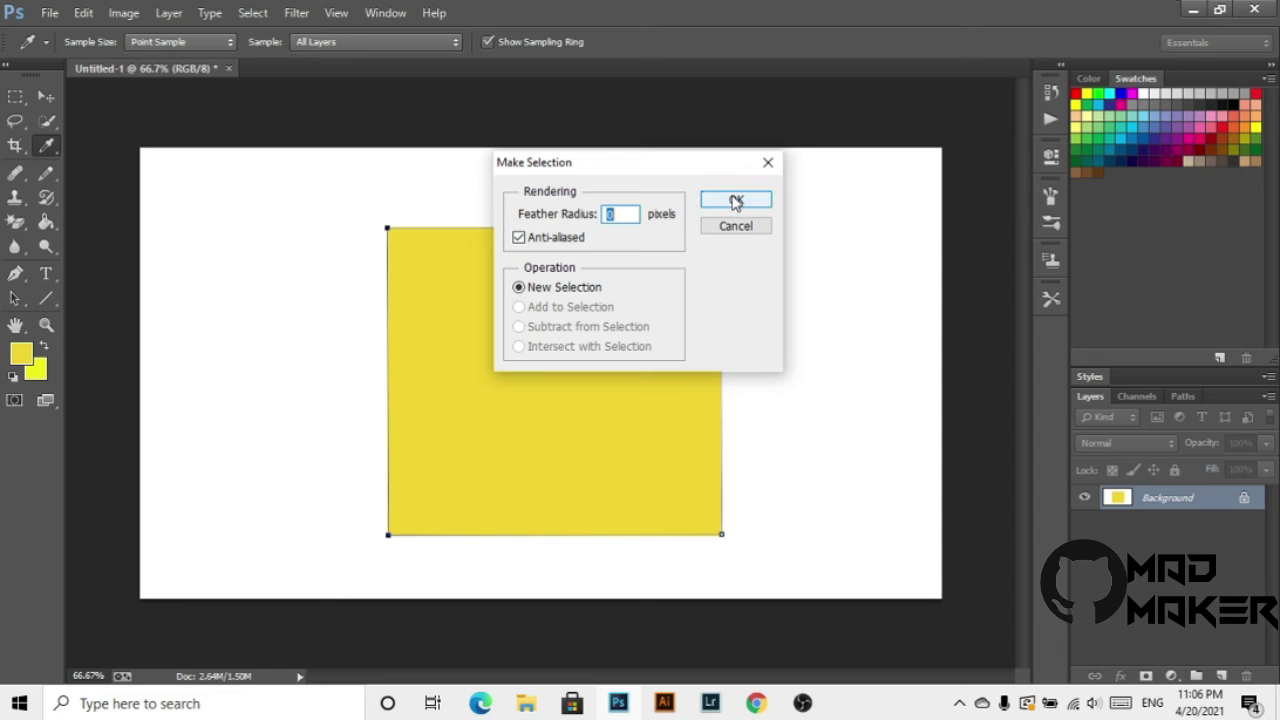
{"action": "left_click", "coordinate": [736, 202]}
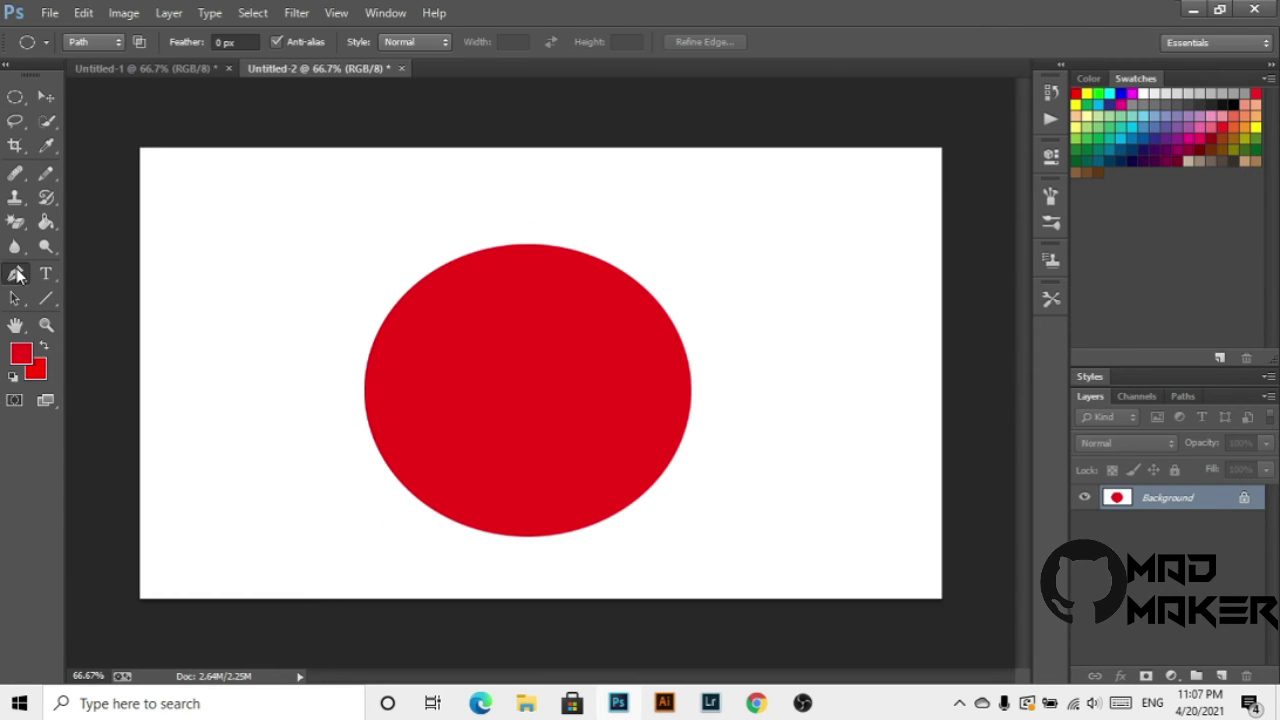
- Trace the red circle from its top around the right side to its lower left edge with curved Pen tool points
{"action": "left_click", "coordinate": [17, 274]}
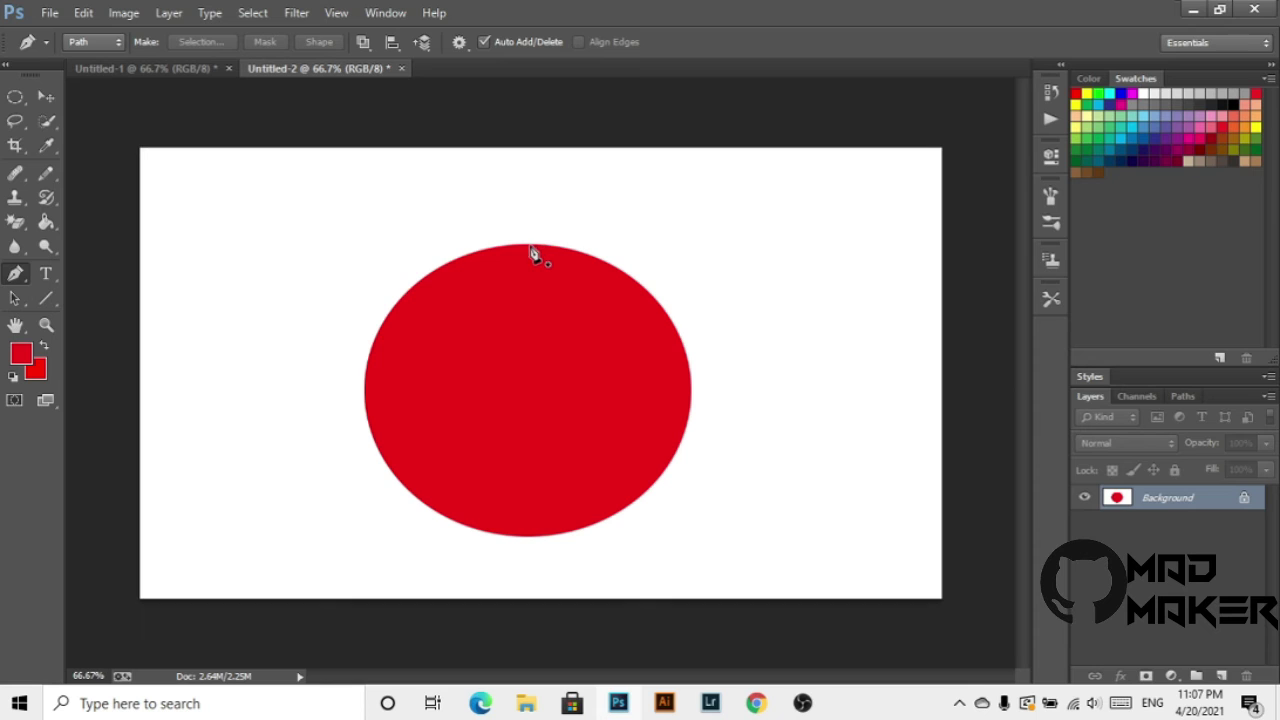
{"action": "left_click", "coordinate": [525, 246]}
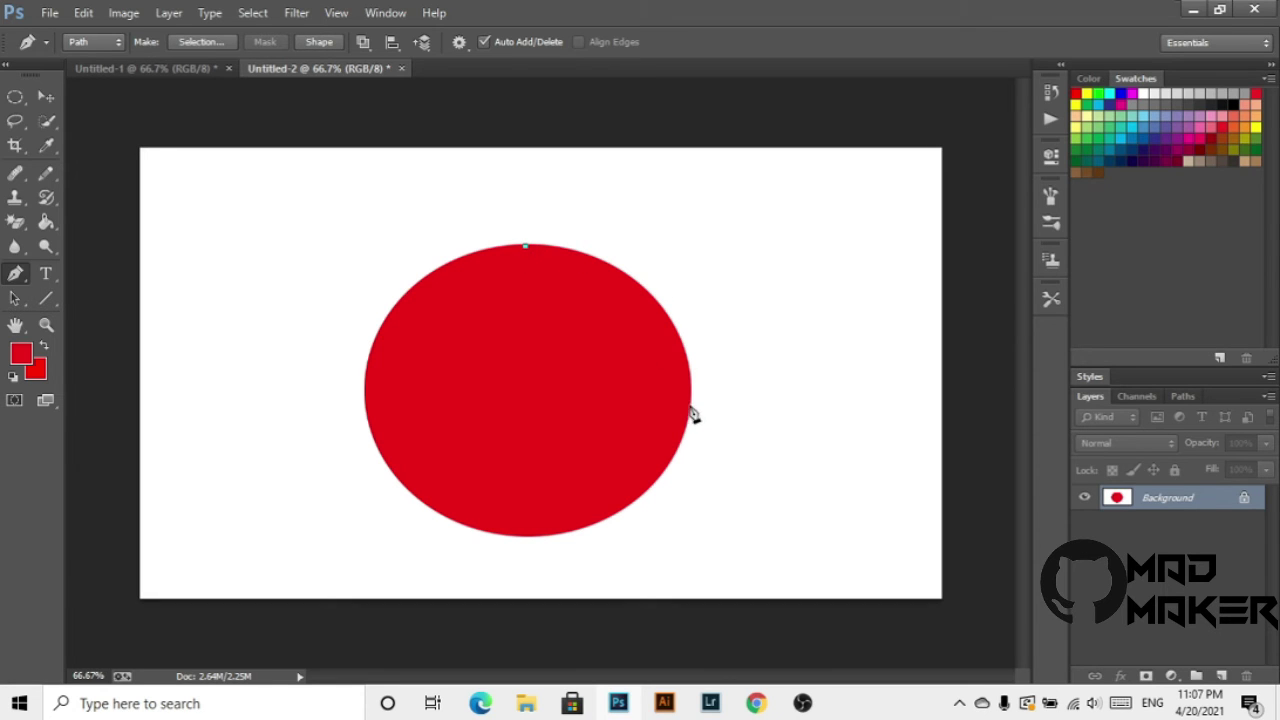
{"action": "left_click_drag", "start_coordinate": [690, 404], "coordinate": [700, 549]}
{"action": "left_click_drag", "start_coordinate": [421, 501], "coordinate": [464, 413]}
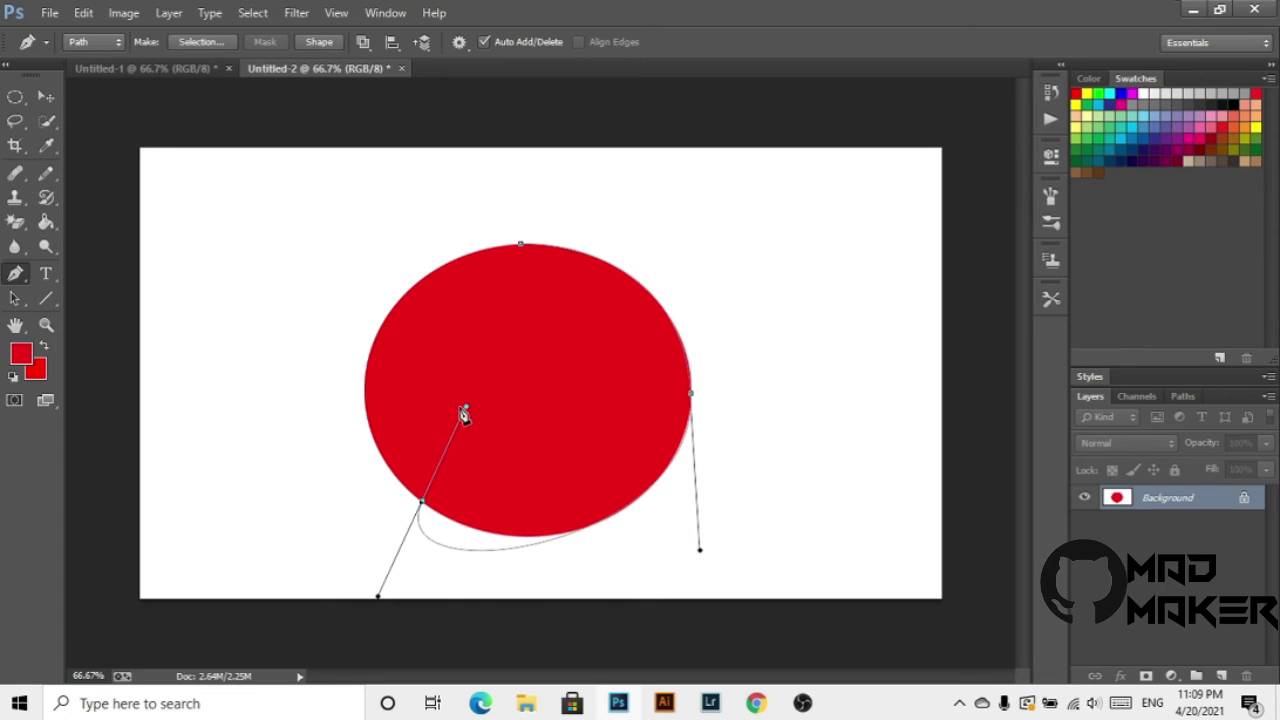
- Add an anchor point on the path's bottom curve and adjust the points and handles to fit the red circle's lower edge
{"action": "right_click", "coordinate": [13, 278]}
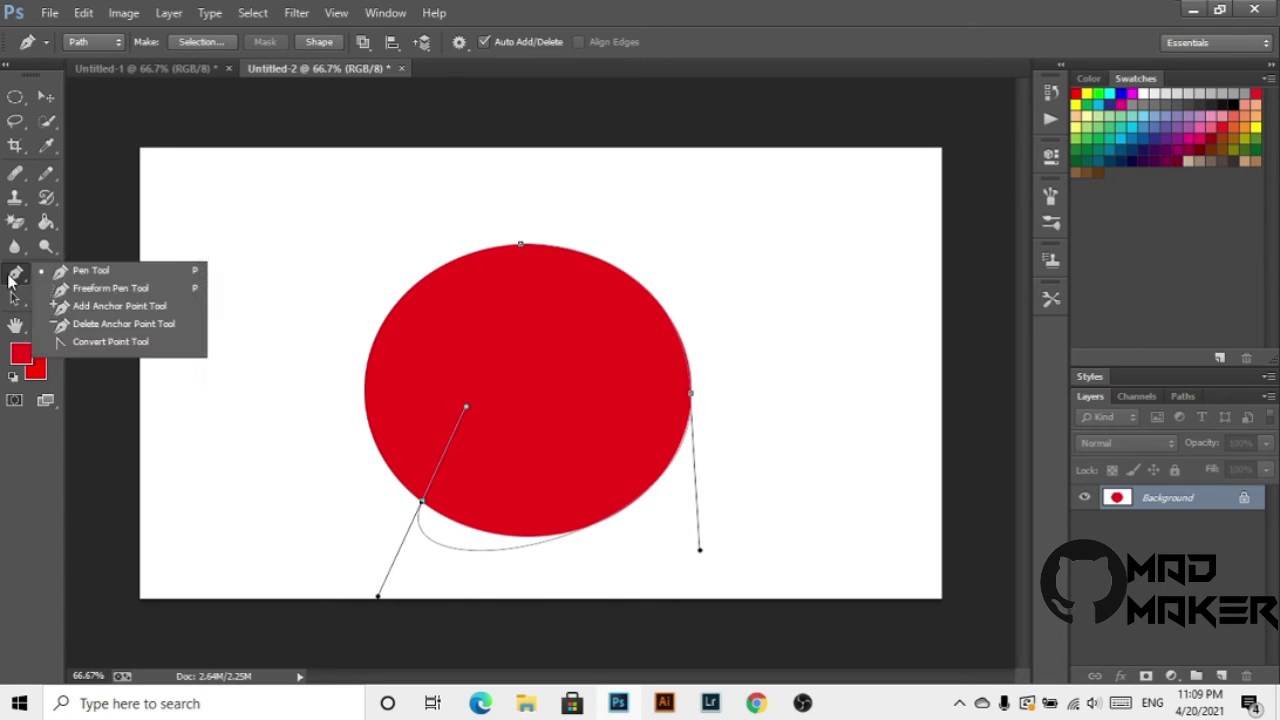
{"action": "left_click", "coordinate": [99, 299]}
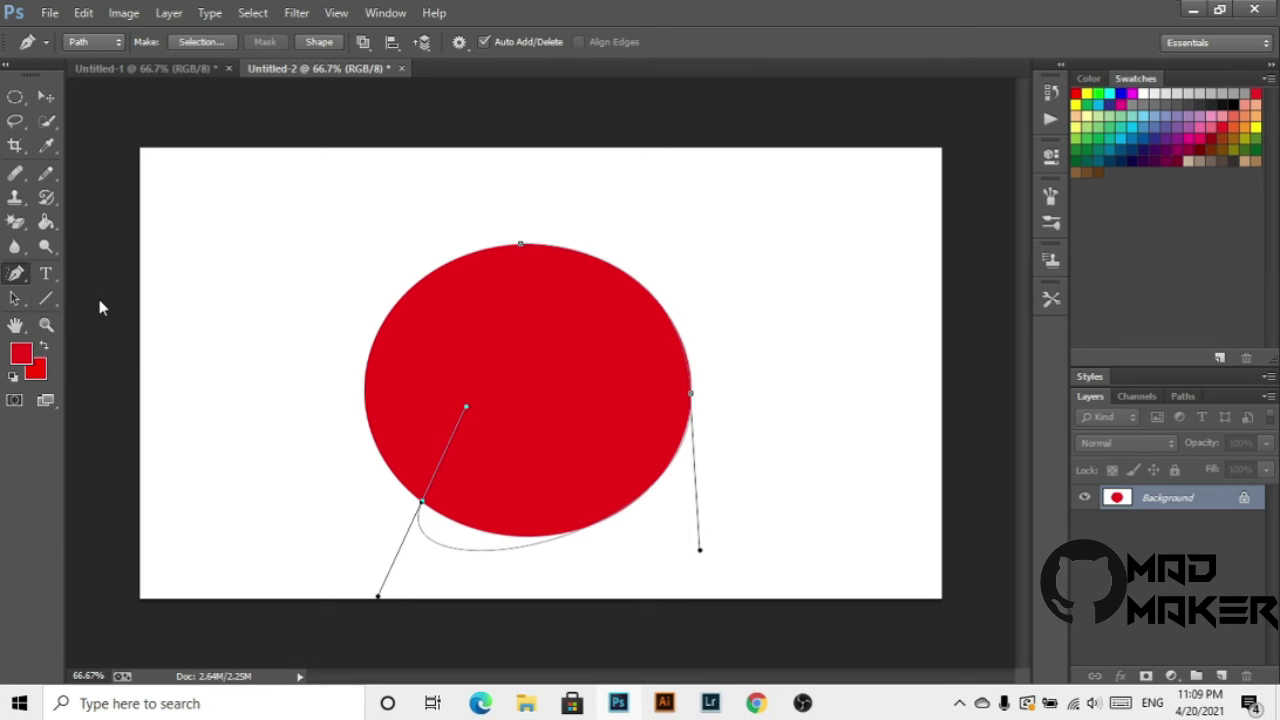
{"action": "right_click", "coordinate": [13, 276]}
{"action": "left_click", "coordinate": [68, 305]}
{"action": "left_click", "coordinate": [518, 550]}
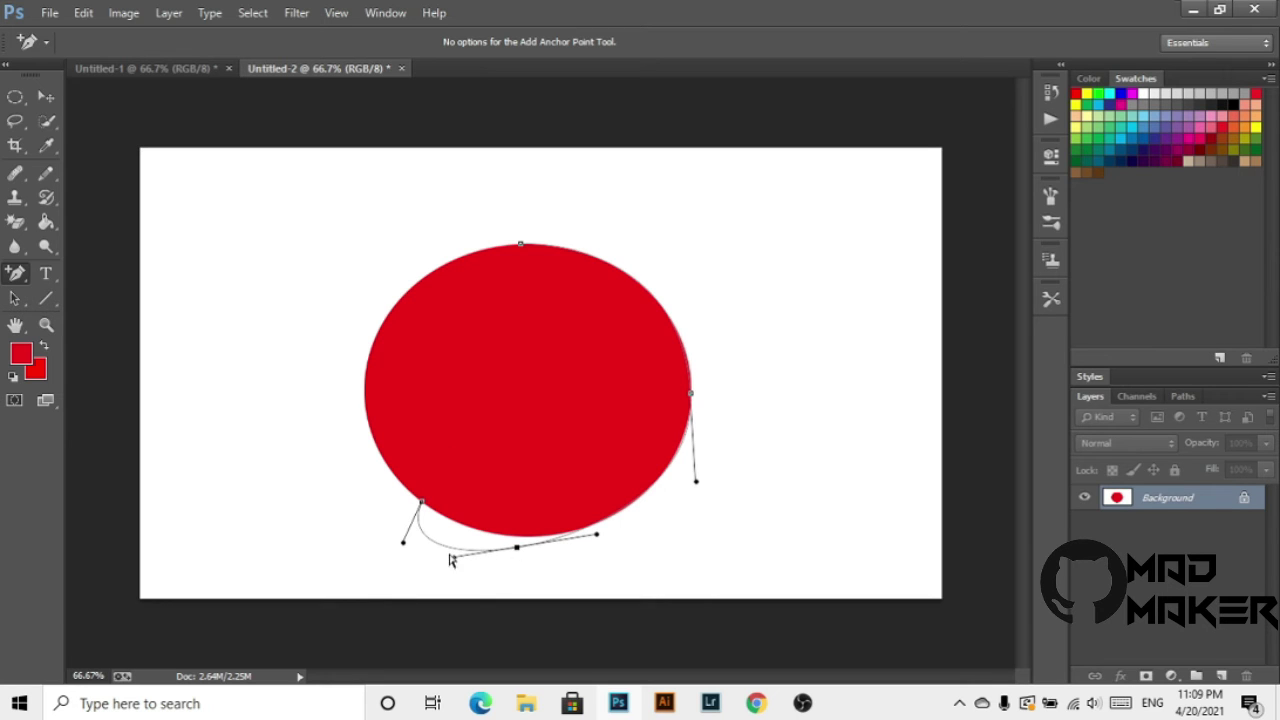
{"action": "mouse_move", "coordinate": [454, 560]}
{"action": "left_mouse_down"}
{"action": "mouse_move", "coordinate": [434, 537]}
{"action": "mouse_move", "coordinate": [443, 589]}
{"action": "mouse_move", "coordinate": [480, 620]}
{"action": "mouse_move", "coordinate": [466, 551]}
{"action": "mouse_move", "coordinate": [470, 563]}
{"action": "left_mouse_up"}
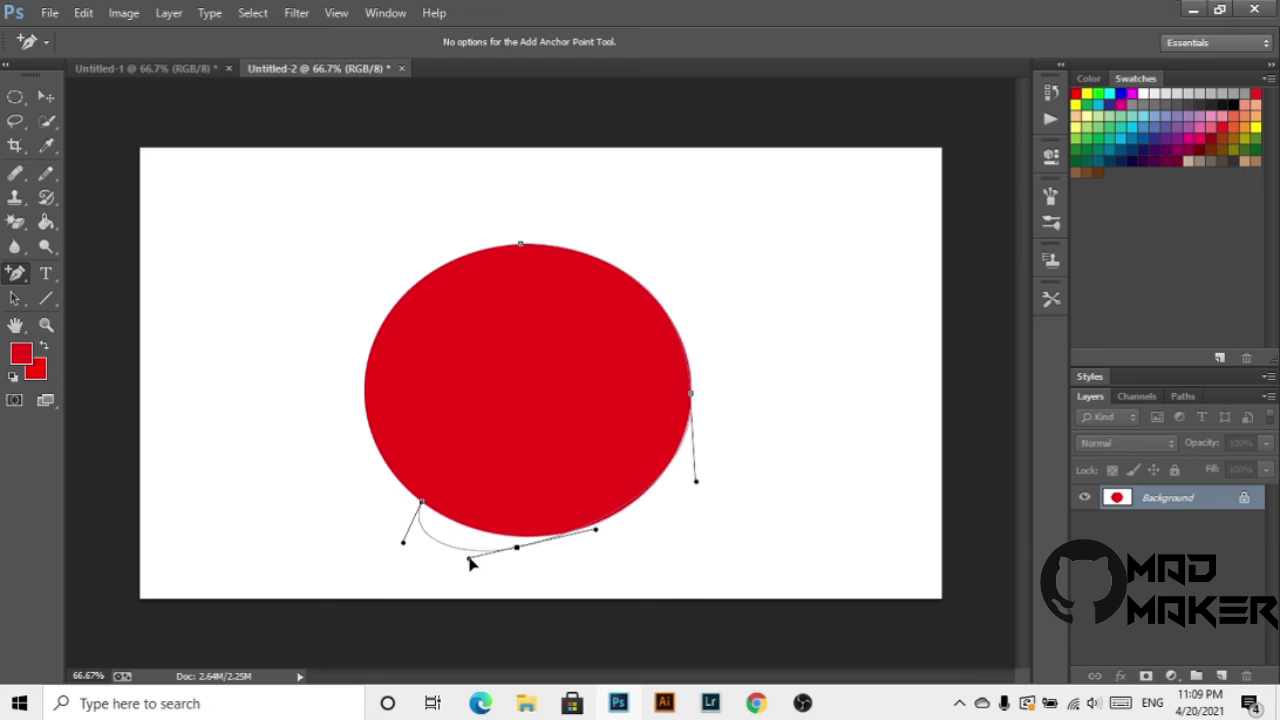
{"action": "left_click_drag", "start_coordinate": [517, 551], "coordinate": [372, 432]}
{"action": "left_click", "coordinate": [520, 540]}
{"action": "left_click_drag", "start_coordinate": [520, 540], "coordinate": [522, 541]}
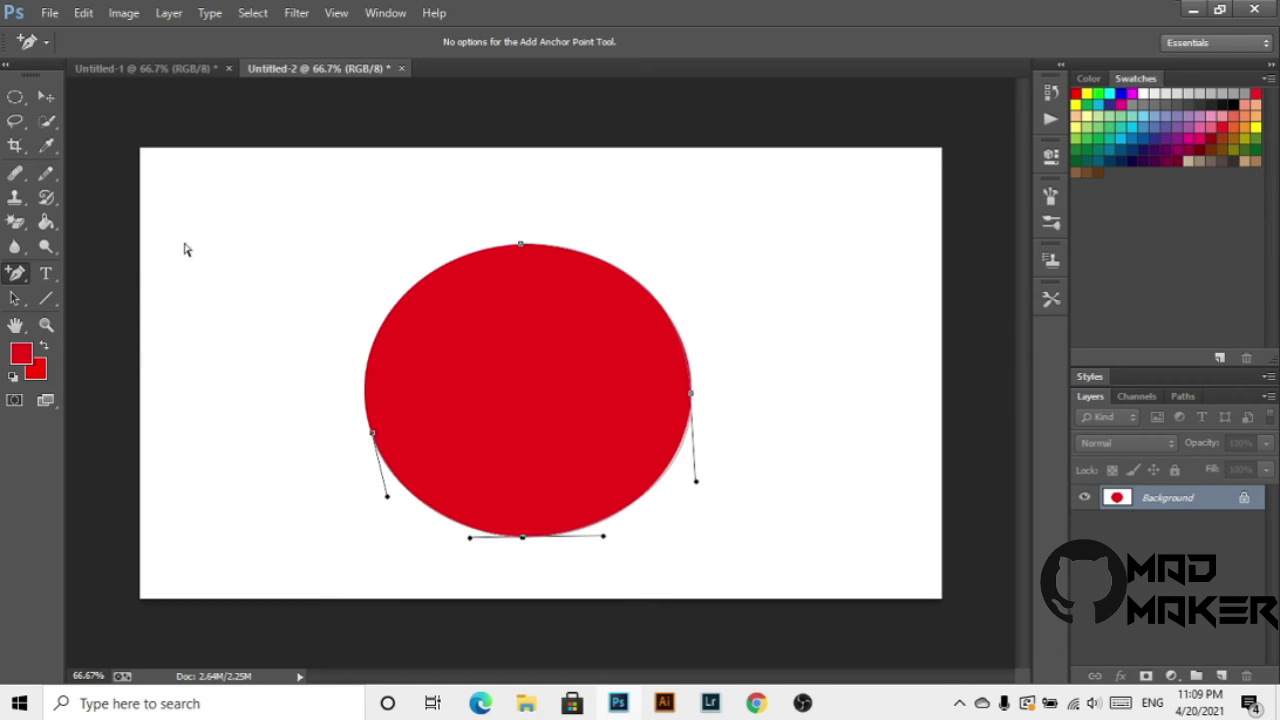
- Close the red circle's path with a curved point at its top and convert it into a new selection with 0-pixel feather
{"action": "left_click_drag", "start_coordinate": [18, 277], "coordinate": [70, 266]}
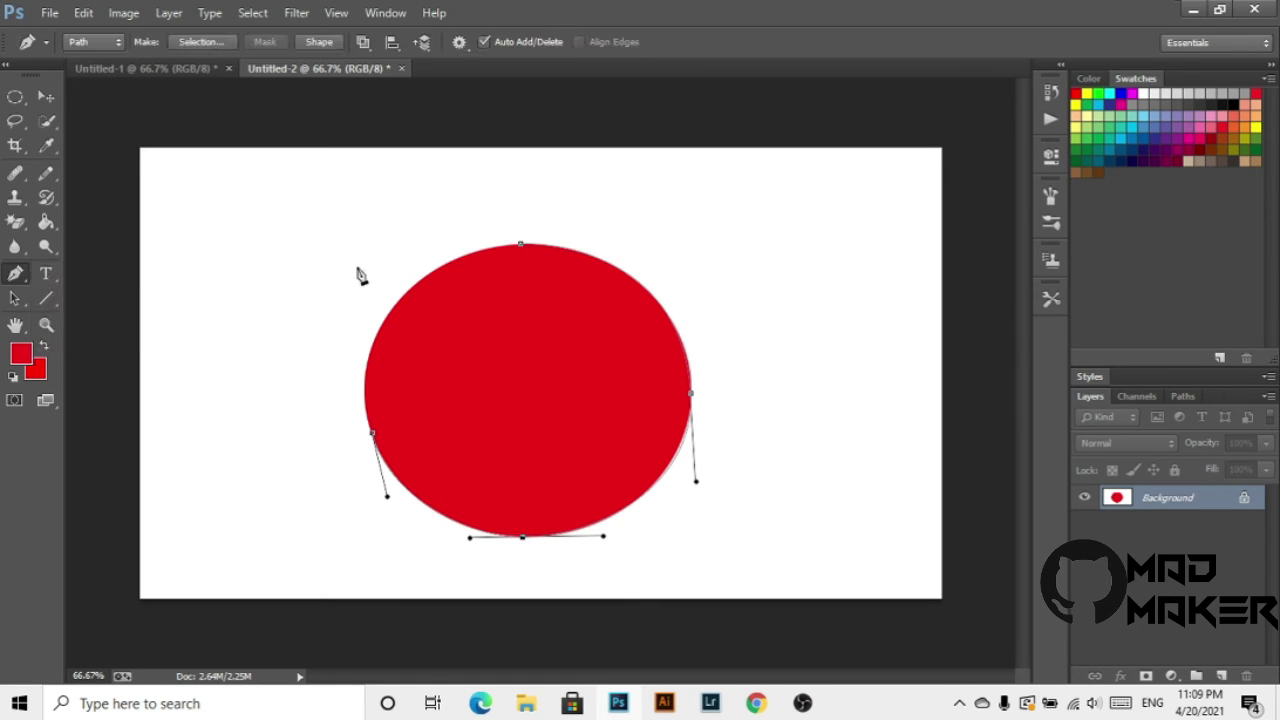
{"action": "left_click_drag", "start_coordinate": [520, 243], "coordinate": [601, 239]}
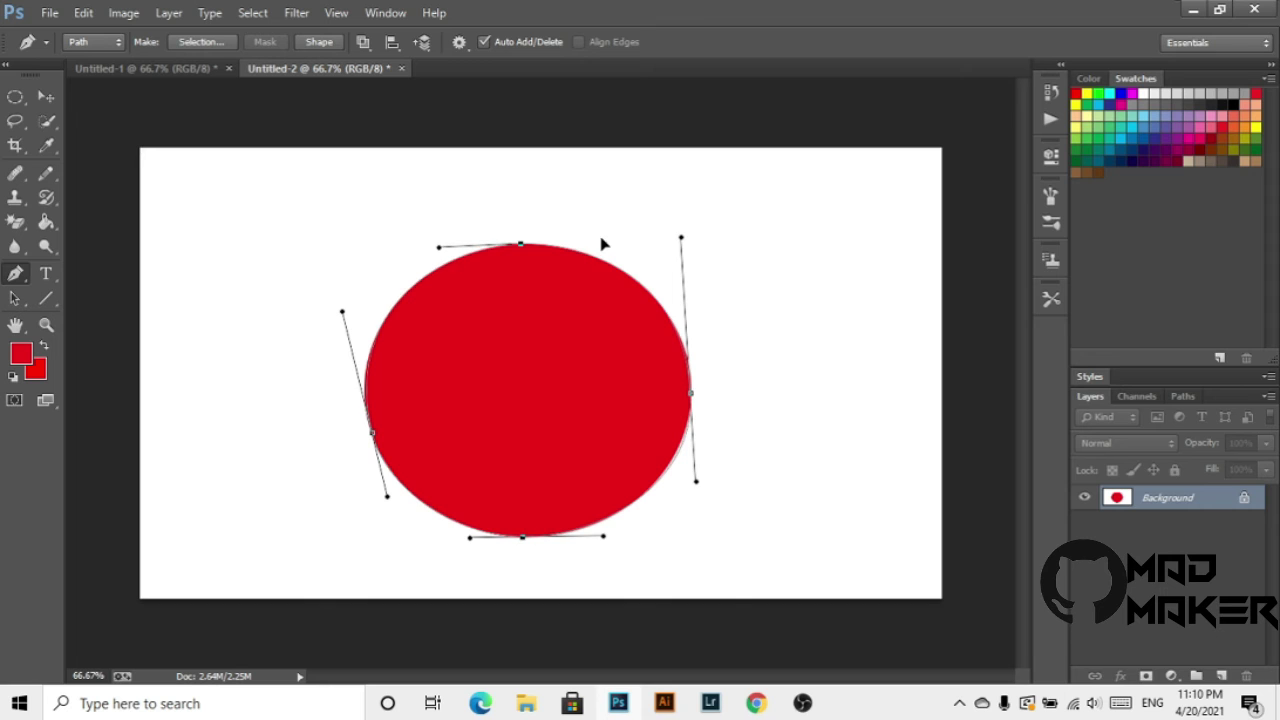
{"action": "right_click", "coordinate": [526, 337]}
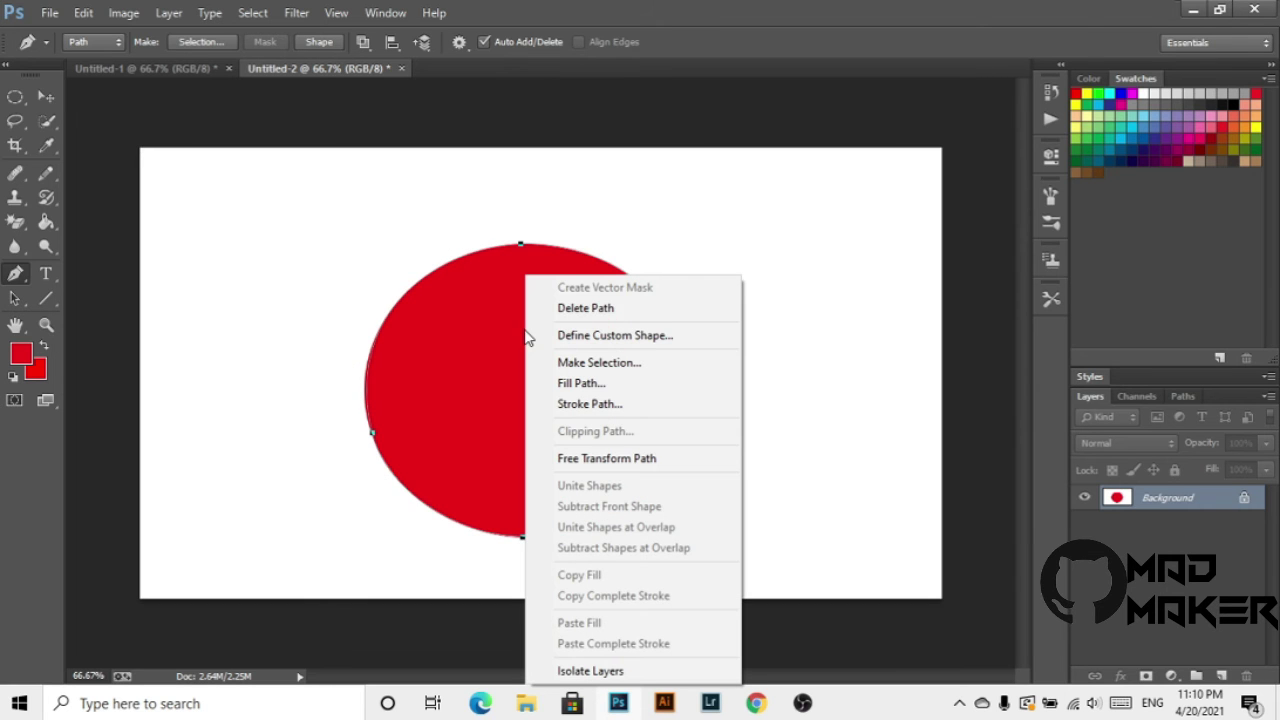
{"action": "left_click", "coordinate": [579, 363]}
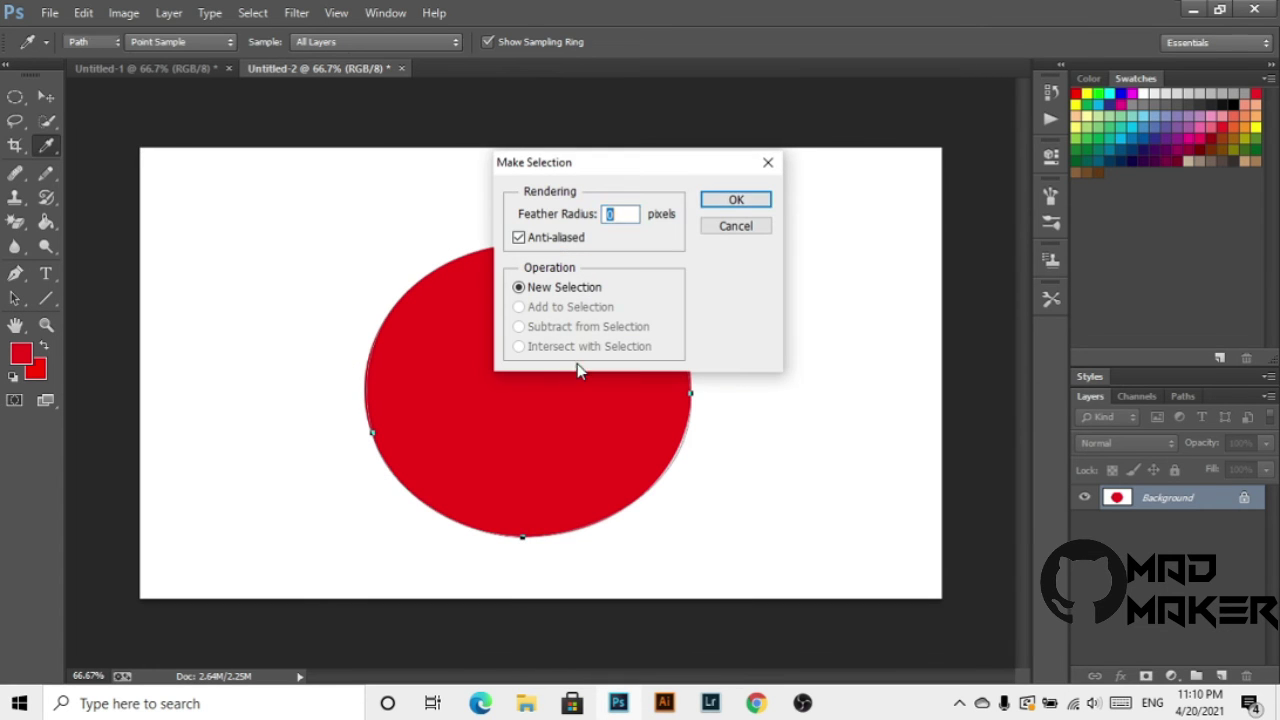
{"action": "left_click", "coordinate": [726, 206]}
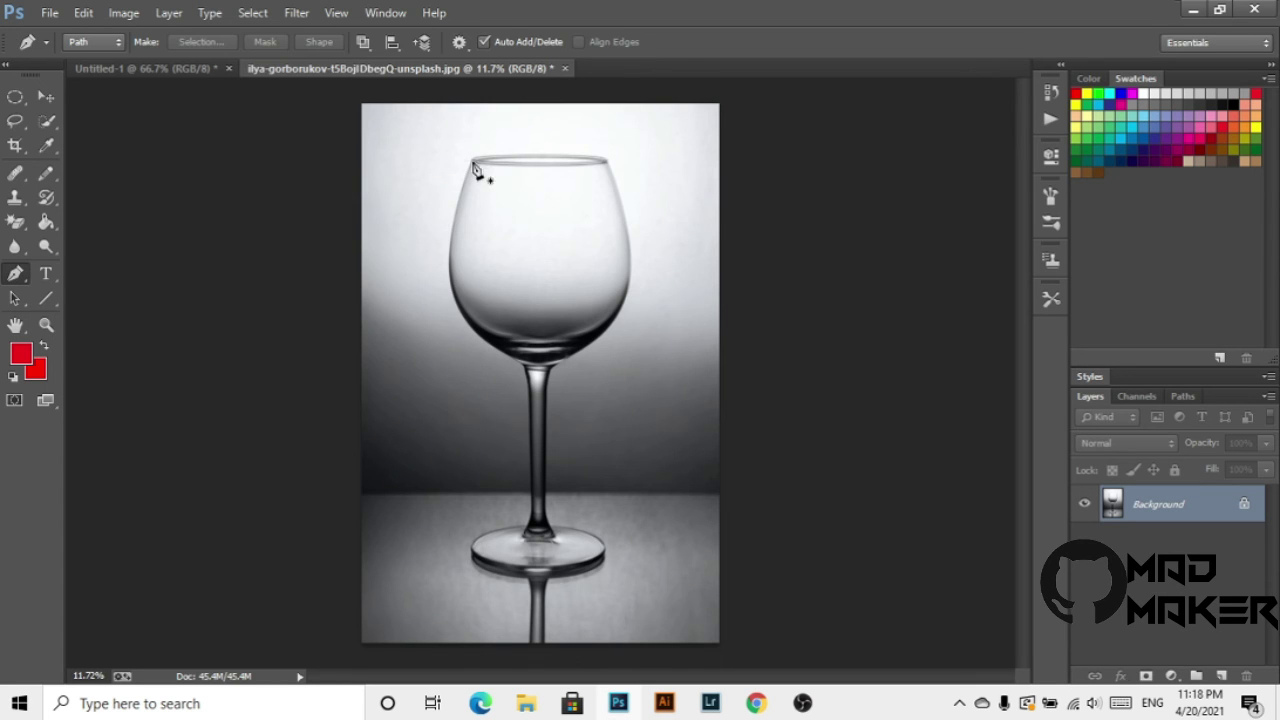
- Trace the wine glass's rim and the bowl's right side with the Pen tool, adjusting the points and handles to follow the edge
{"action": "left_click", "coordinate": [472, 160]}
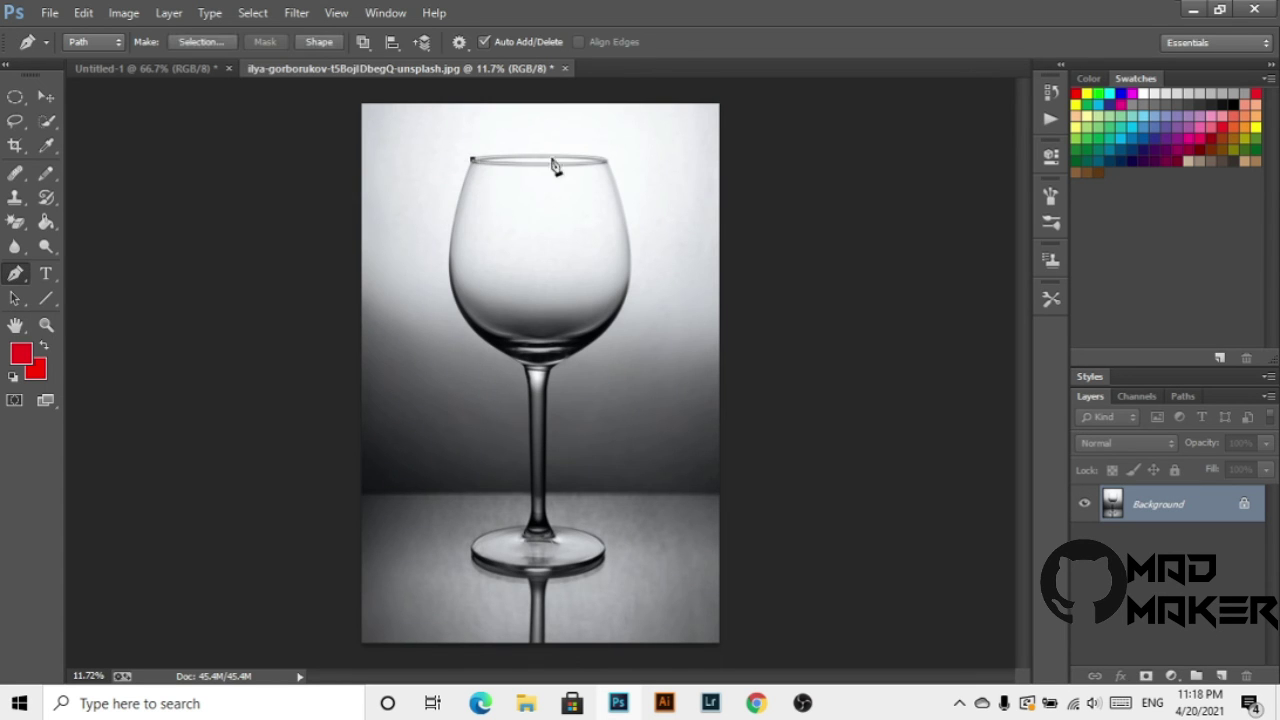
{"action": "left_click_drag", "start_coordinate": [606, 161], "coordinate": [641, 176]}
{"action": "left_click_drag", "start_coordinate": [631, 268], "coordinate": [632, 322]}
{"action": "left_click_drag", "start_coordinate": [631, 269], "coordinate": [625, 296]}
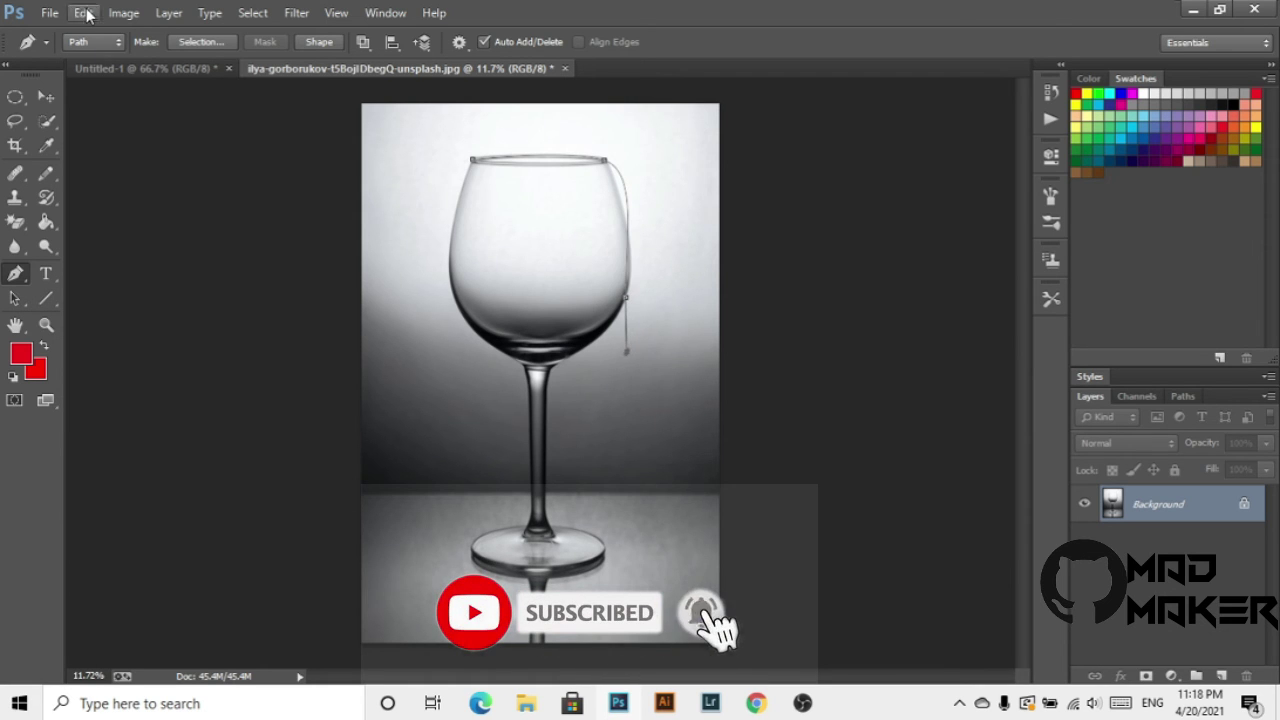
{"action": "mouse_move", "coordinate": [626, 350]}
{"action": "left_mouse_down"}
{"action": "mouse_move", "coordinate": [620, 333]}
{"action": "mouse_move", "coordinate": [603, 352]}
{"action": "left_mouse_up"}
{"action": "left_click_drag", "start_coordinate": [628, 304], "coordinate": [609, 331]}
{"action": "left_click_drag", "start_coordinate": [586, 386], "coordinate": [560, 378]}
{"action": "left_click_drag", "start_coordinate": [638, 175], "coordinate": [628, 182]}
- Add an anchor point in the middle of the path's top segment and move it onto the glass rim
{"action": "right_click", "coordinate": [15, 273]}
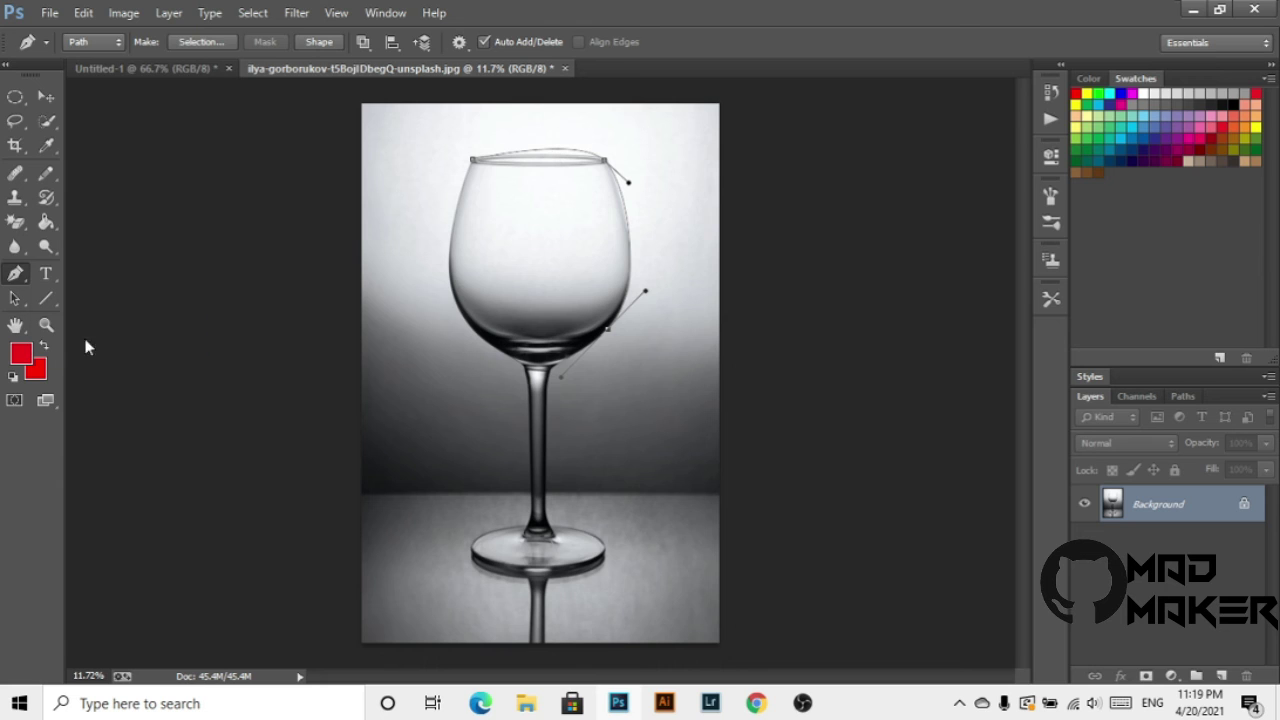
{"action": "left_click", "coordinate": [86, 343]}
{"action": "left_click", "coordinate": [546, 149]}
{"action": "left_click_drag", "start_coordinate": [546, 149], "coordinate": [535, 156]}
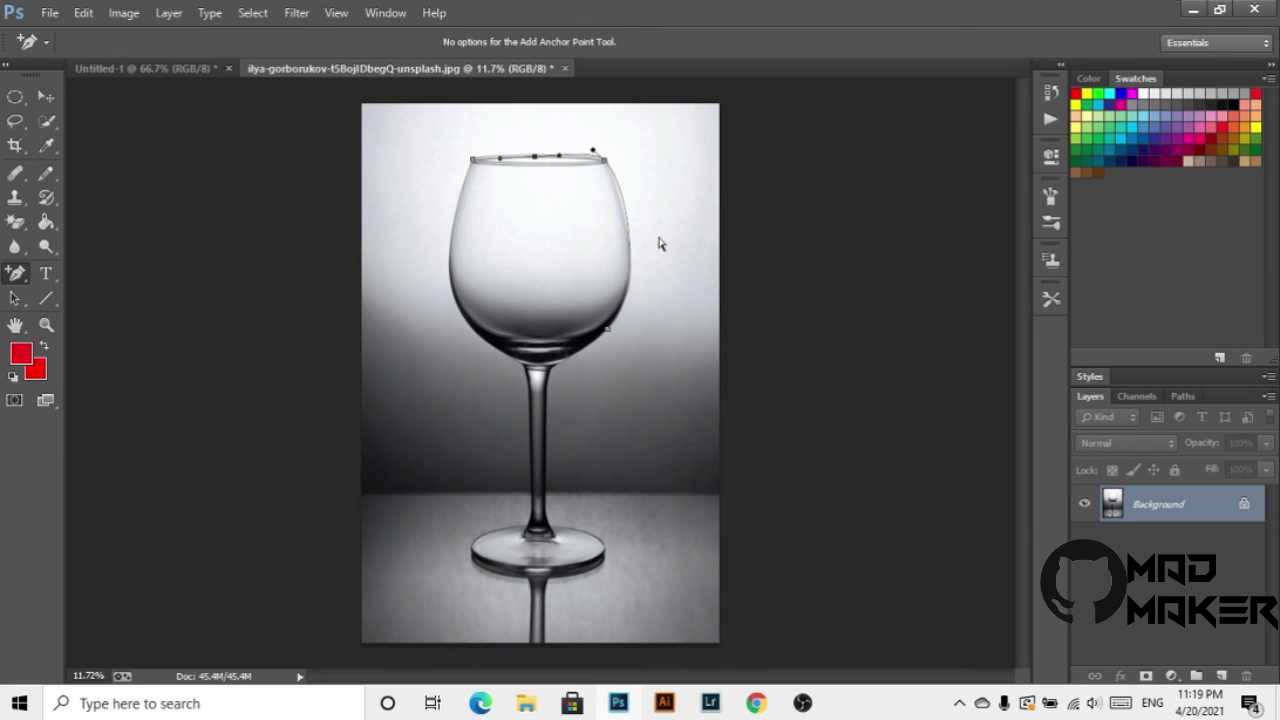
- Continue the path from the bowl's lower right edge down the right side of the stem with the Pen tool
{"action": "left_click", "coordinate": [609, 333]}
{"action": "left_click_drag", "start_coordinate": [561, 382], "coordinate": [555, 378]}
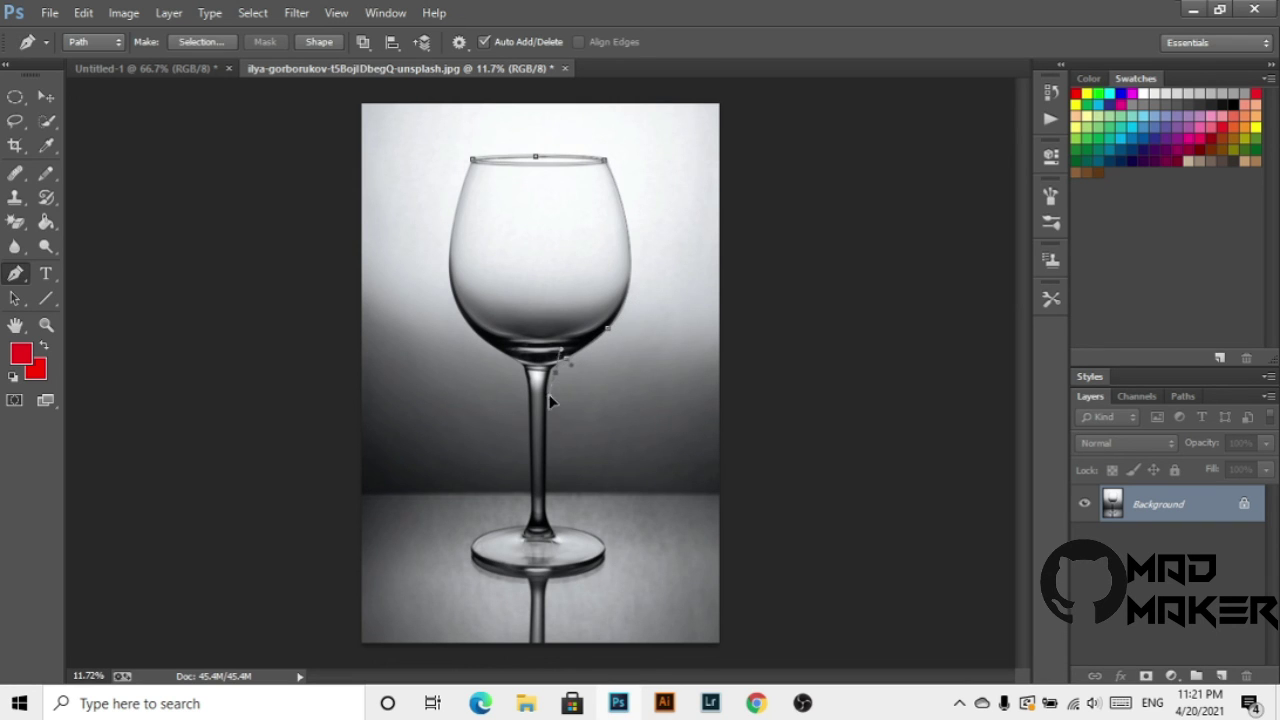
{"action": "left_click_drag", "start_coordinate": [541, 429], "coordinate": [570, 360]}
{"action": "left_click", "coordinate": [545, 512]}
{"action": "left_click_drag", "start_coordinate": [548, 443], "coordinate": [546, 442]}
{"action": "key", "text": "Return"}
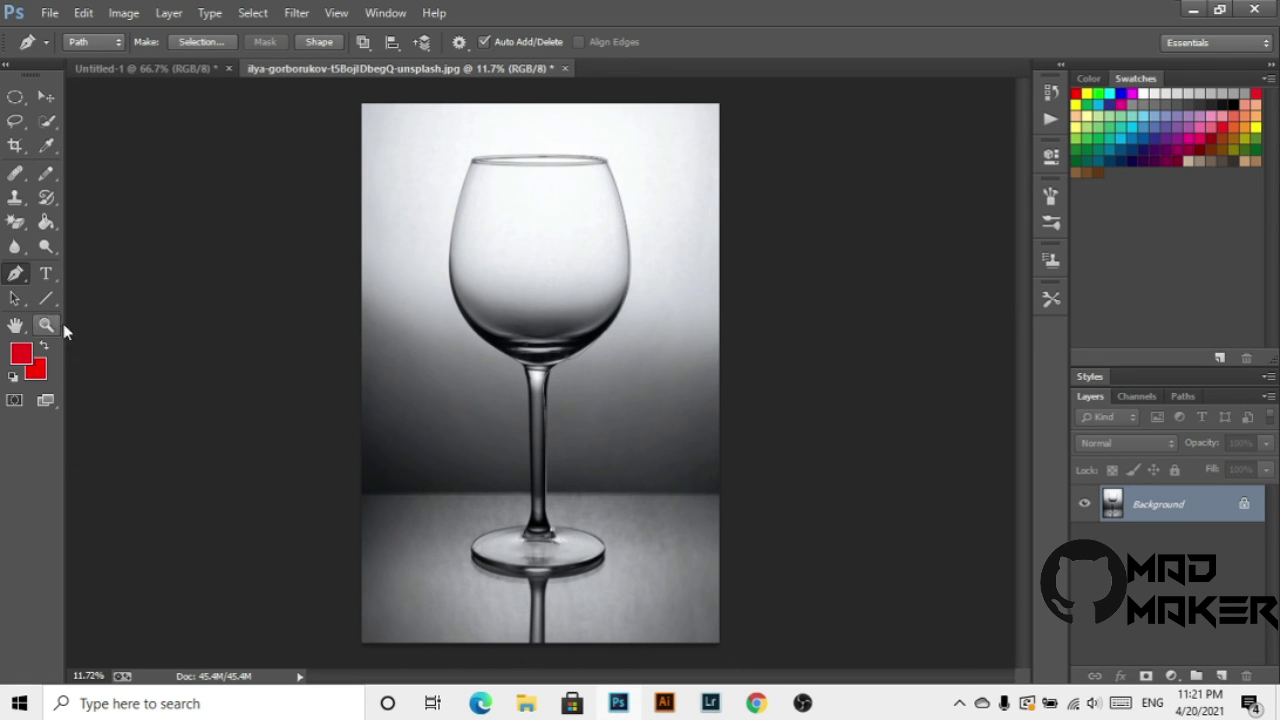
{"action": "key", "text": "ctrl+z"}
{"action": "key", "text": "Return"}
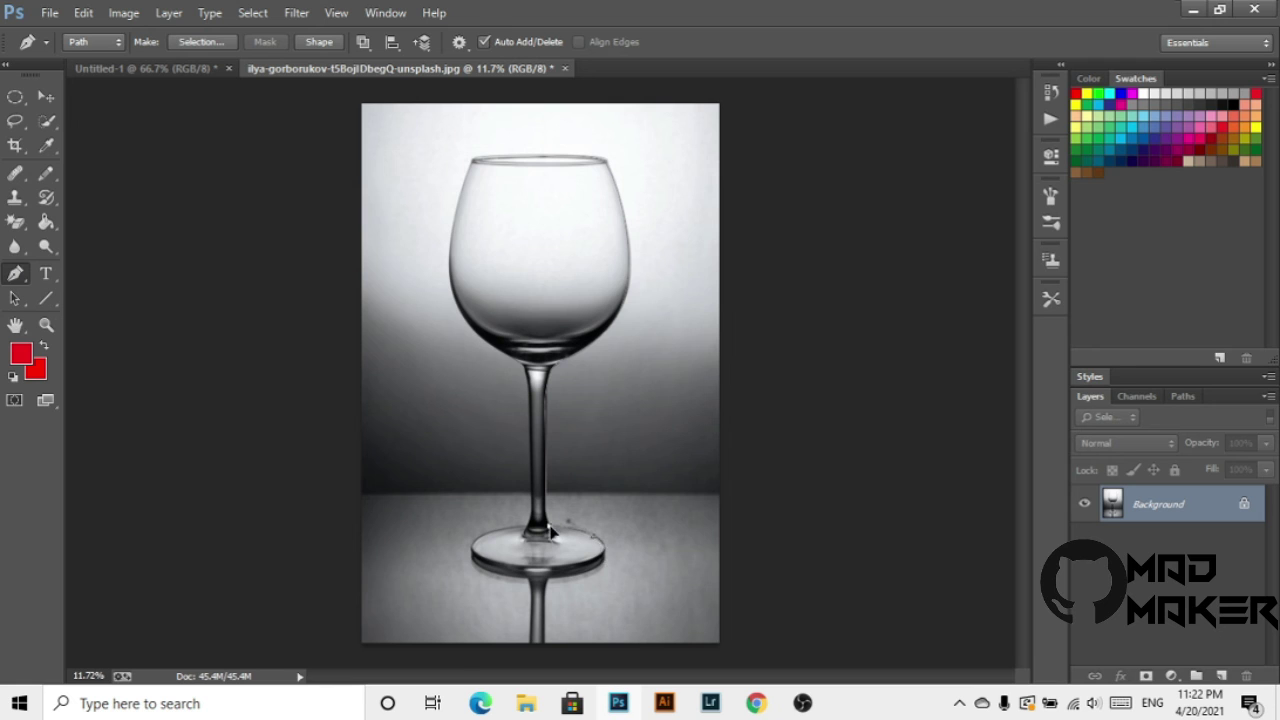
- Trace around the glass's round base and up the left side of the stem with the Pen tool
{"action": "left_click_drag", "start_coordinate": [598, 563], "coordinate": [605, 605]}
{"action": "left_click", "coordinate": [555, 572]}
{"action": "left_click", "coordinate": [496, 567]}
{"action": "left_click", "coordinate": [476, 556]}
{"action": "left_click", "coordinate": [531, 488]}
{"action": "left_click", "coordinate": [530, 390]}
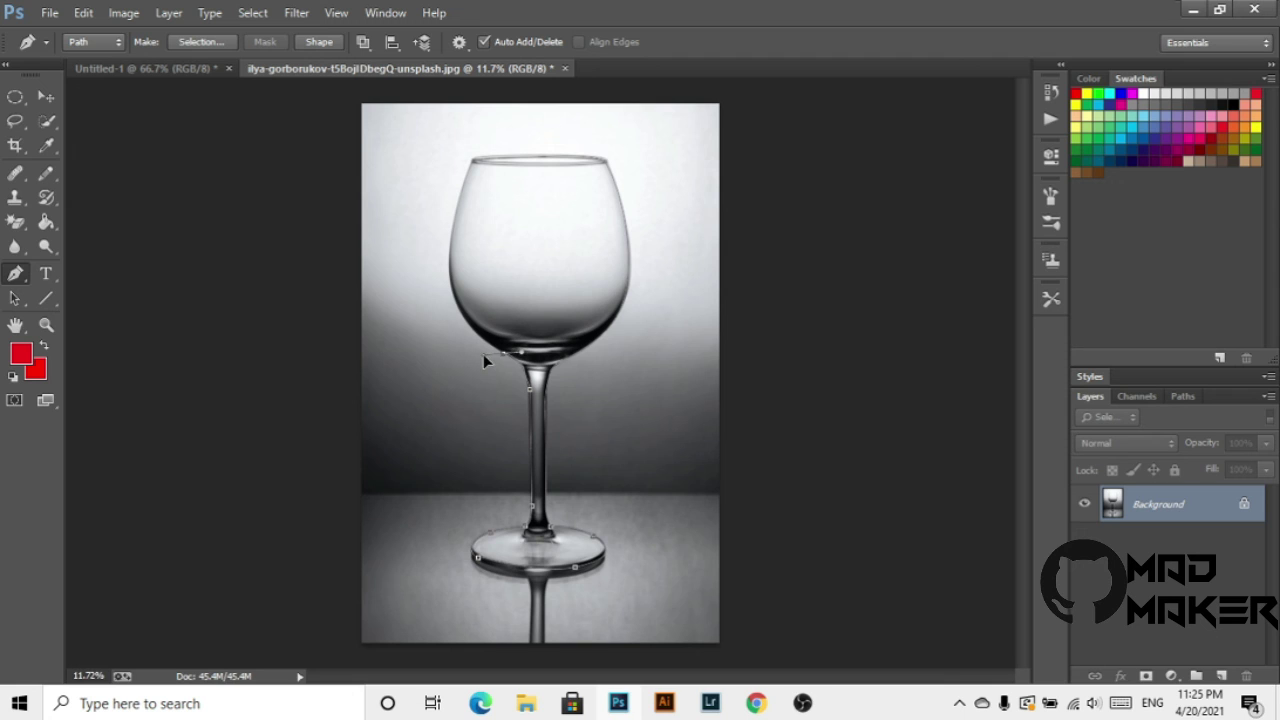
- Extend the path up the bowl's left side and refine the anchor point at its lower left with the Convert Point tool
{"action": "left_click_drag", "start_coordinate": [505, 358], "coordinate": [508, 362]}
{"action": "left_click_drag", "start_coordinate": [447, 252], "coordinate": [442, 298]}
{"action": "right_click", "coordinate": [15, 273]}
{"action": "left_click", "coordinate": [100, 345]}
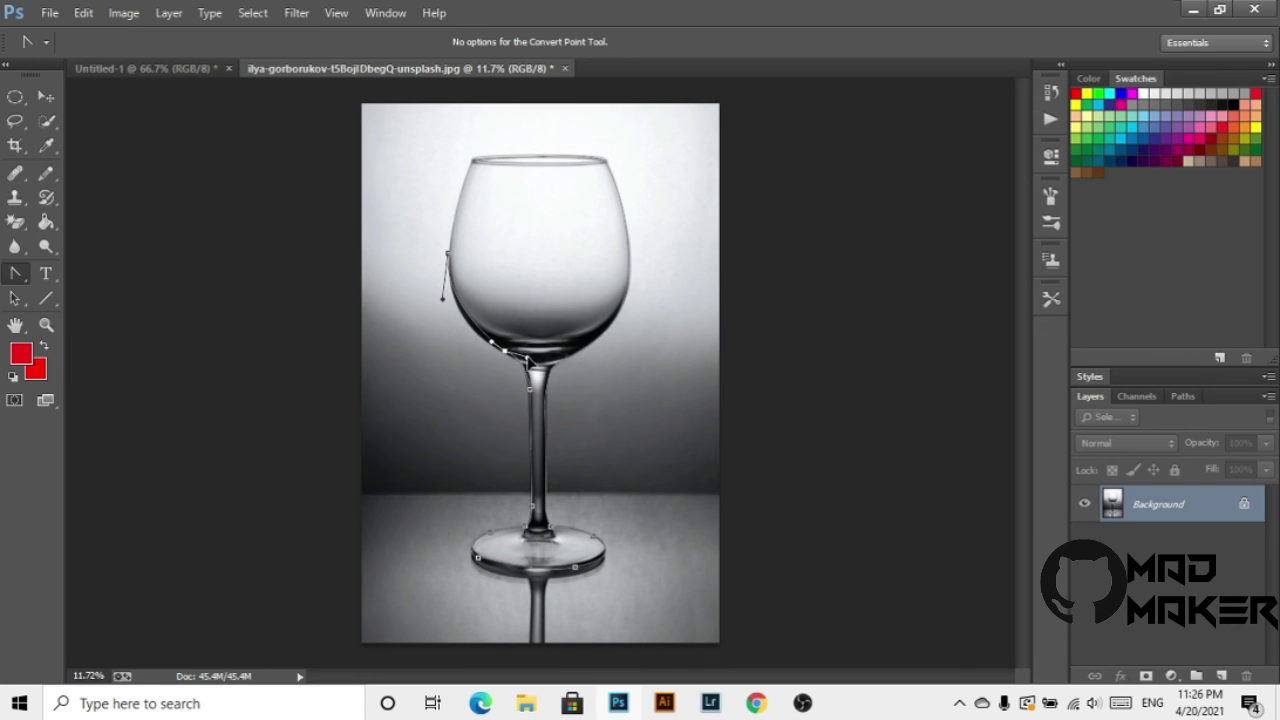
{"action": "left_click", "coordinate": [505, 352]}
{"action": "left_click", "coordinate": [530, 362]}
- Close the glass path at the rim's left corner and adjust that point's direction handles with the Convert Point tool
{"action": "right_click", "coordinate": [15, 273]}
{"action": "left_click", "coordinate": [80, 268]}
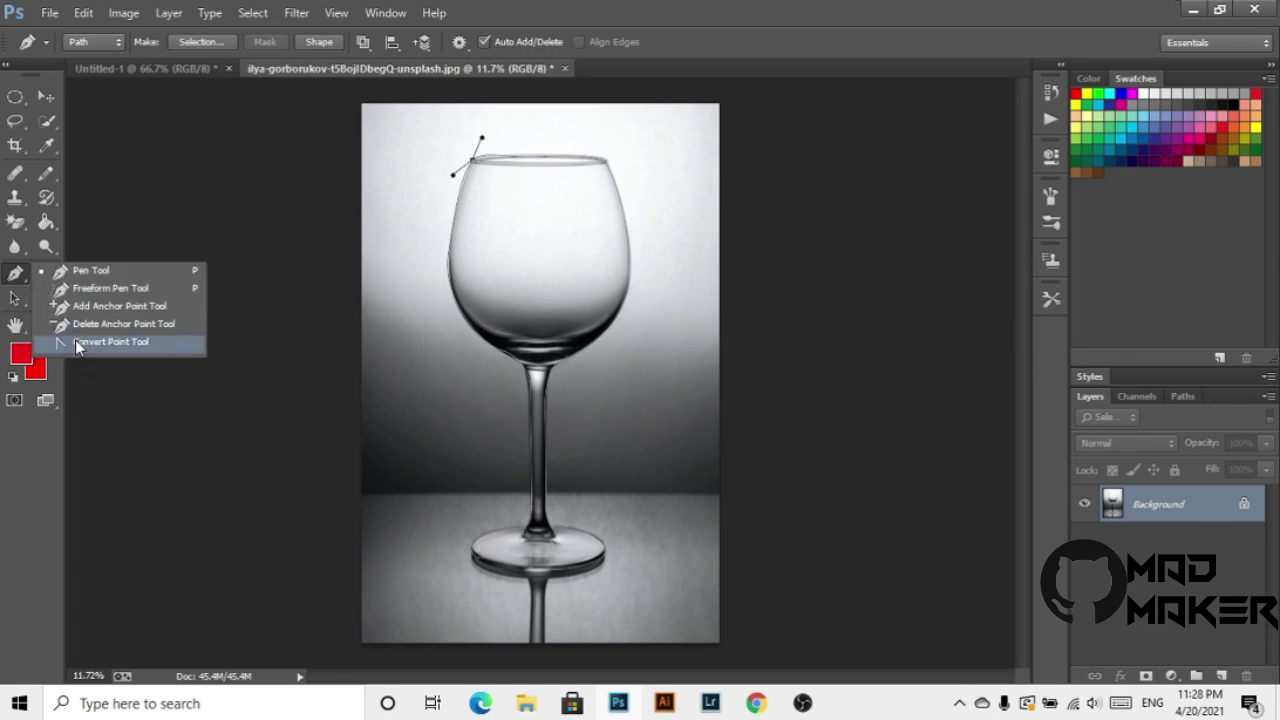
{"action": "left_click", "coordinate": [78, 343]}
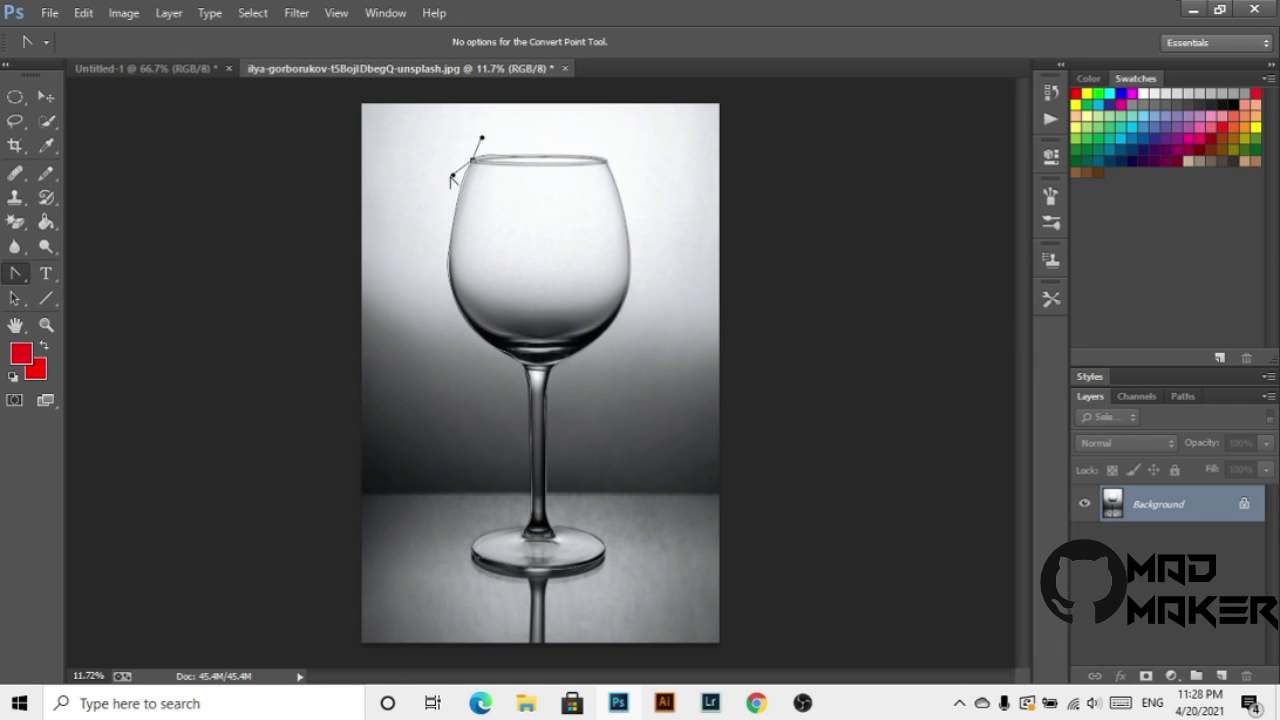
{"action": "left_click_drag", "start_coordinate": [481, 138], "coordinate": [432, 134]}
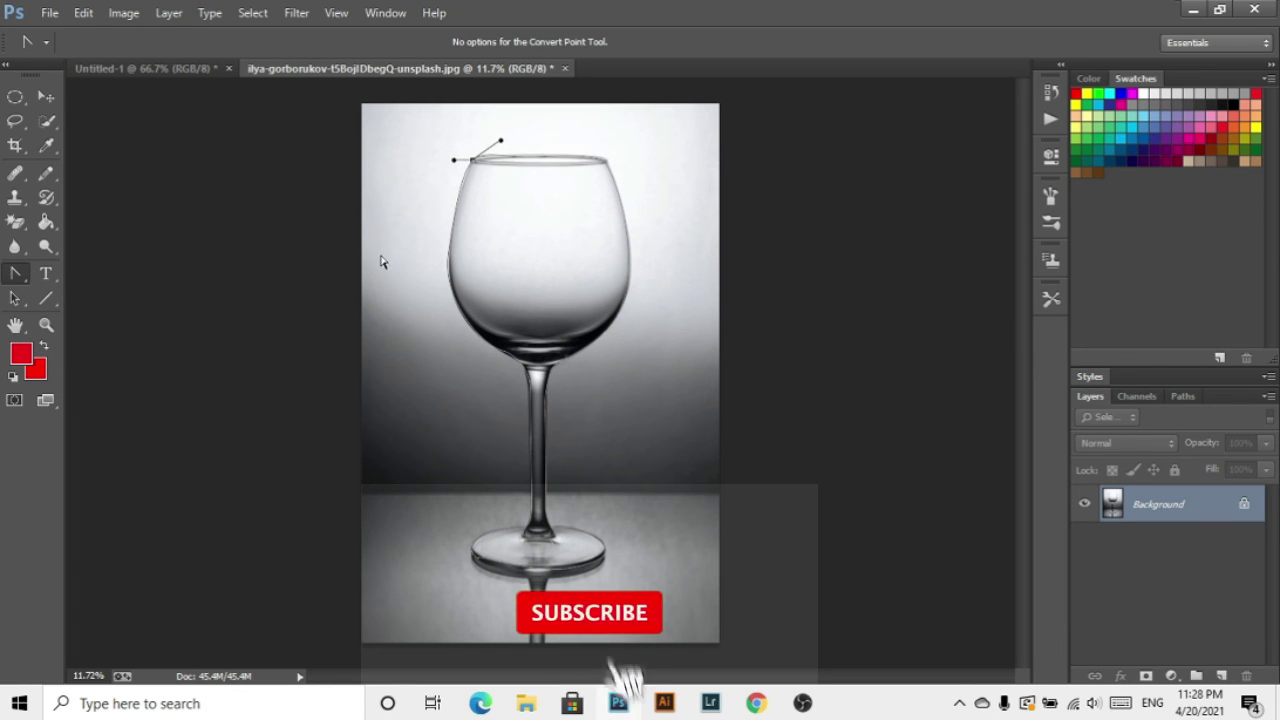